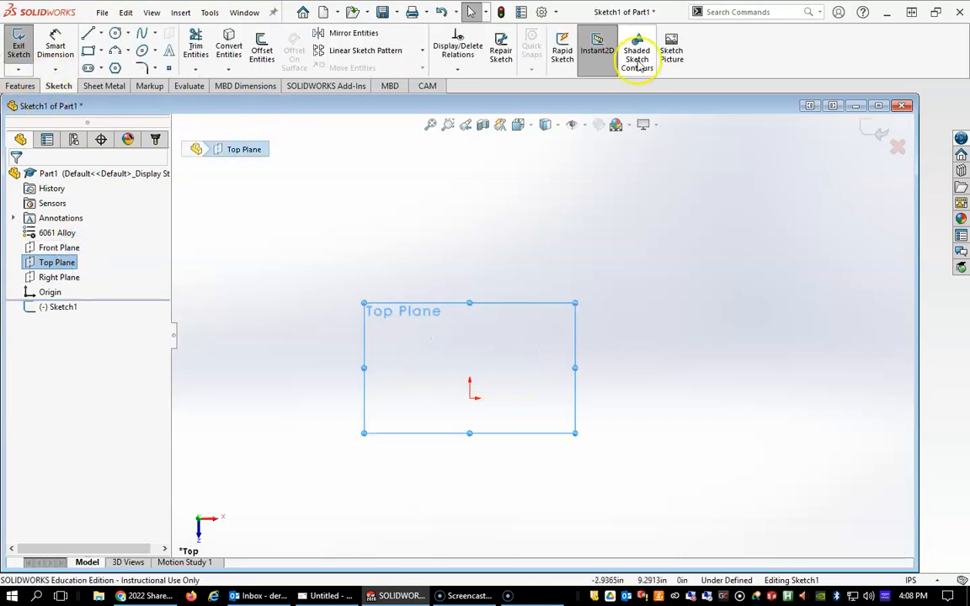
# - Insert Board.jpg from the Pictures folder as a sketch picture in the Top Plane sketch, finding Sketch Picture through the command search
pyautogui.click(728, 10)
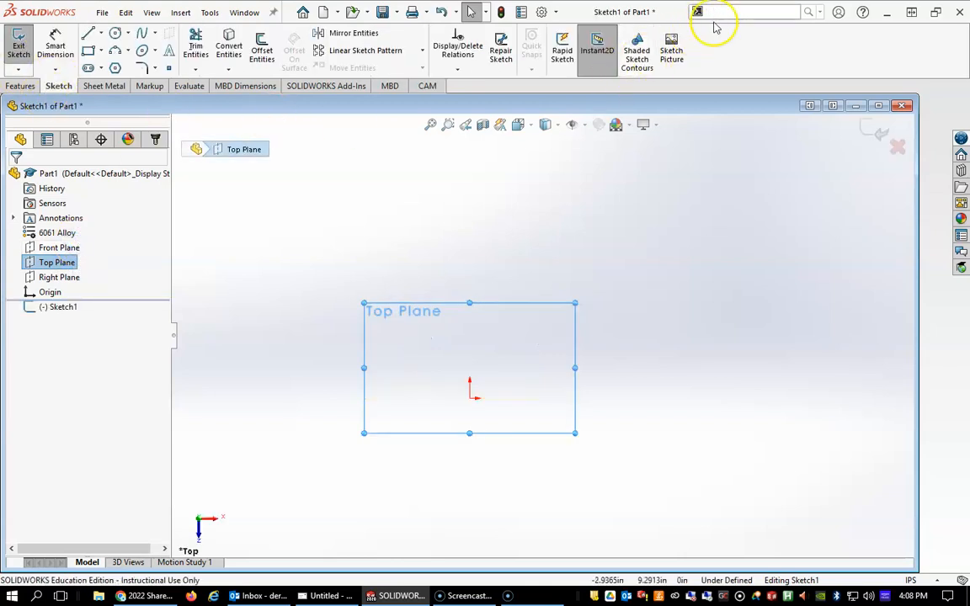
pyautogui.click(672, 55)
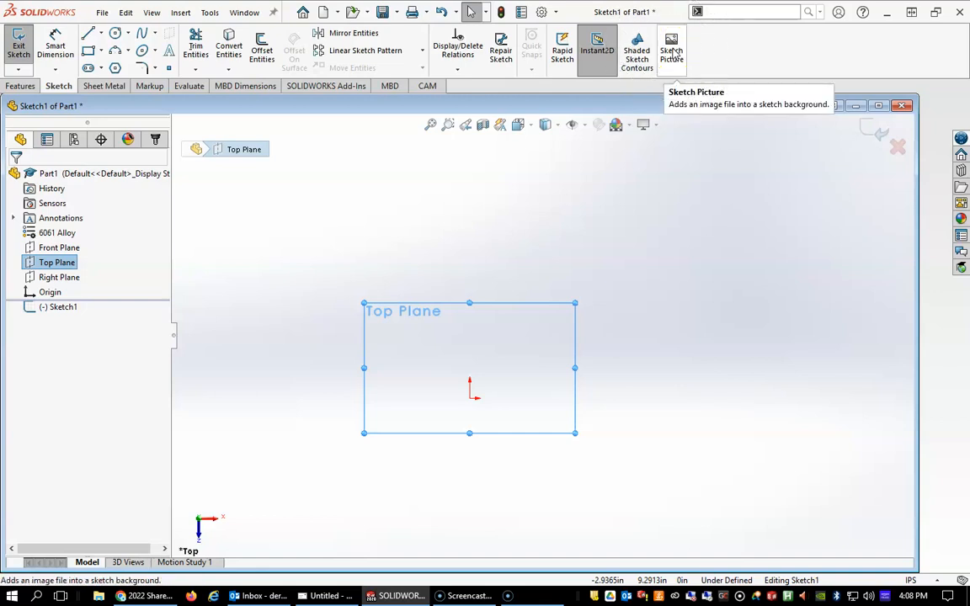
pyautogui.click(722, 17)
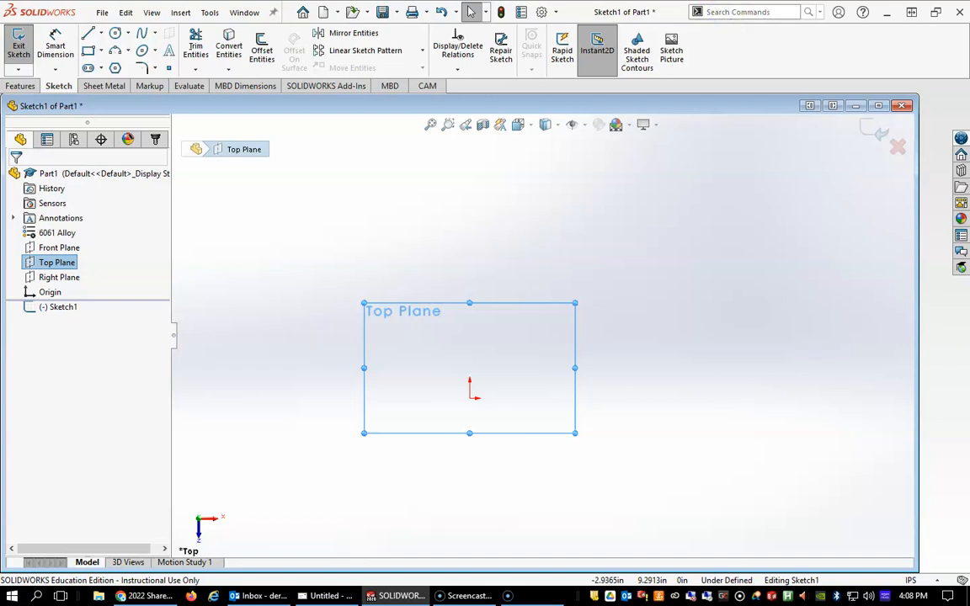
pyautogui.click(718, 13)
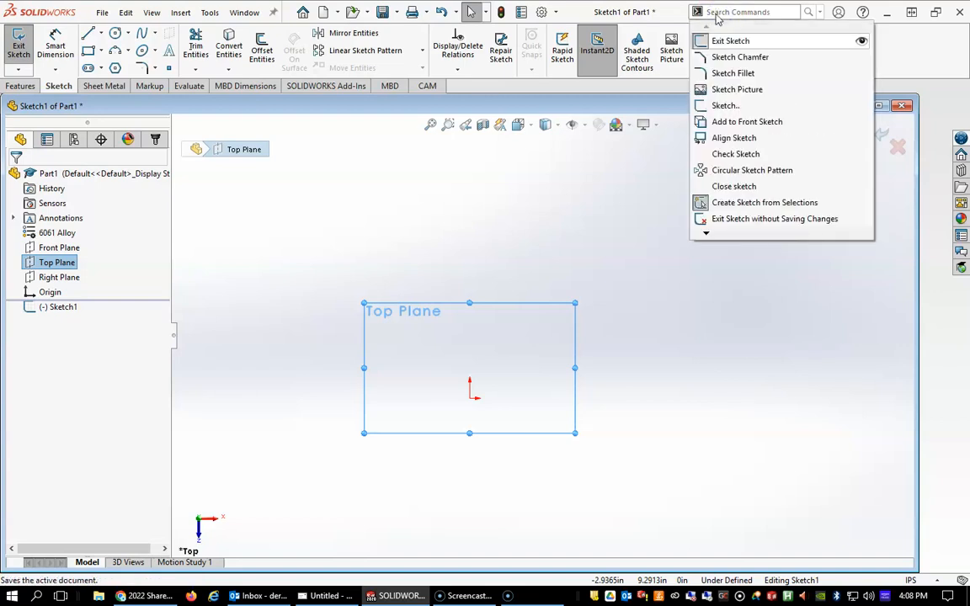
pyautogui.click(739, 10)
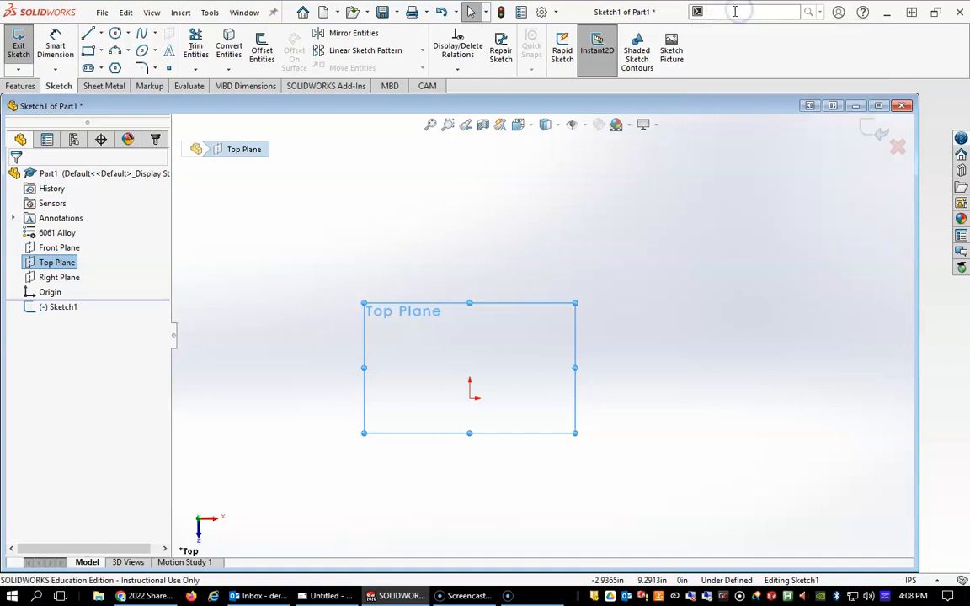
pyautogui.write('ske')
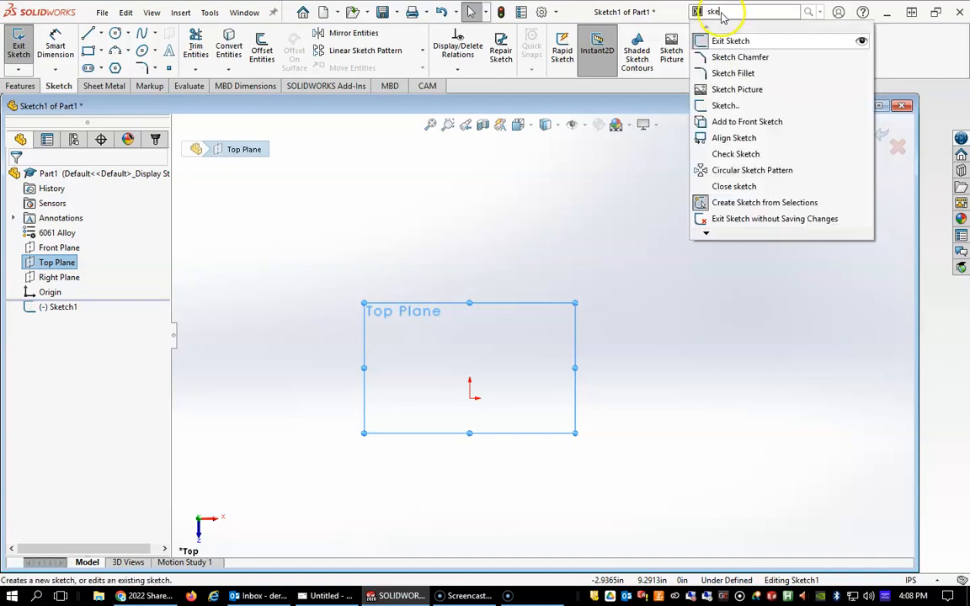
pyautogui.click(730, 90)
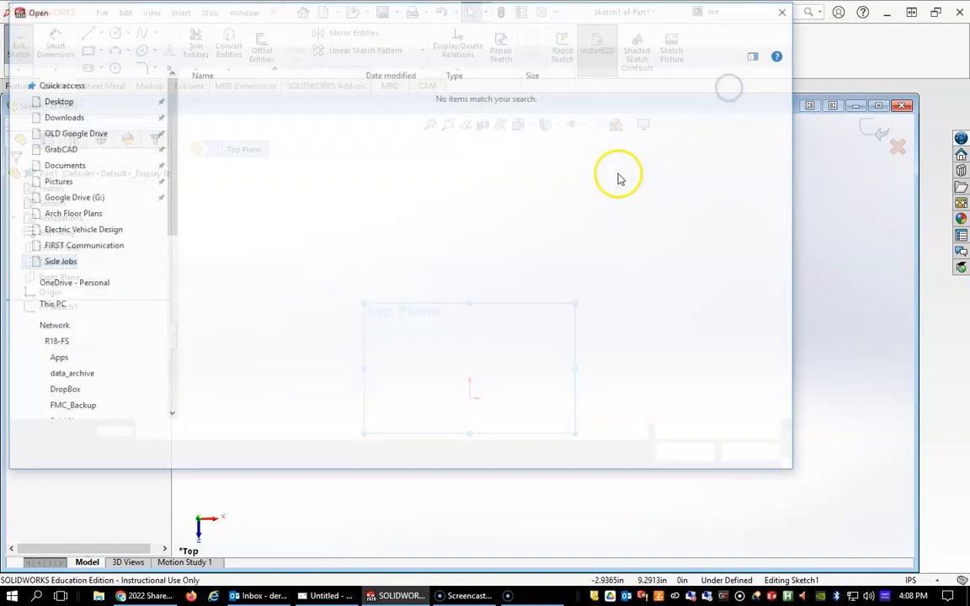
pyautogui.scroll(12, 171, 357)
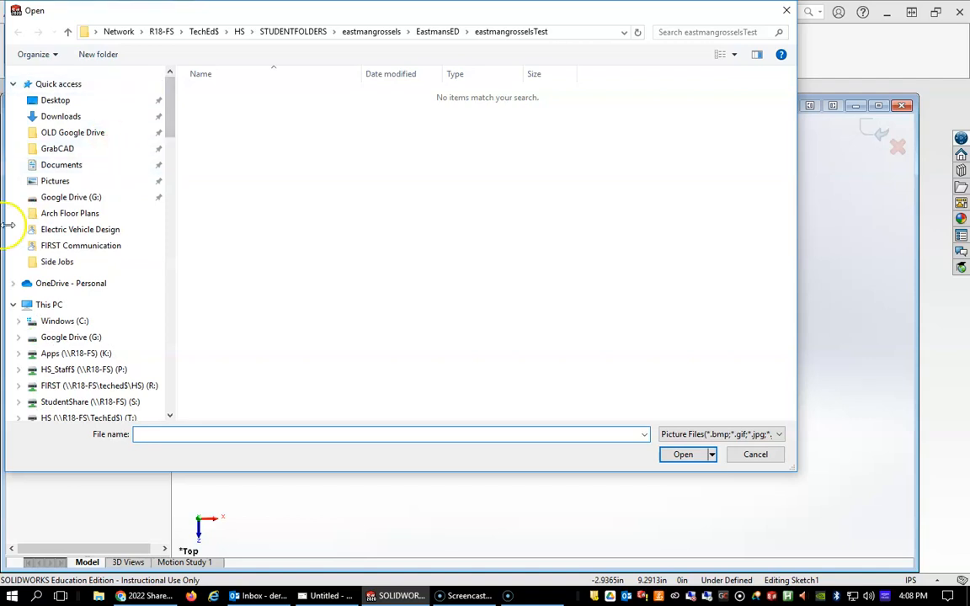
pyautogui.click(67, 181)
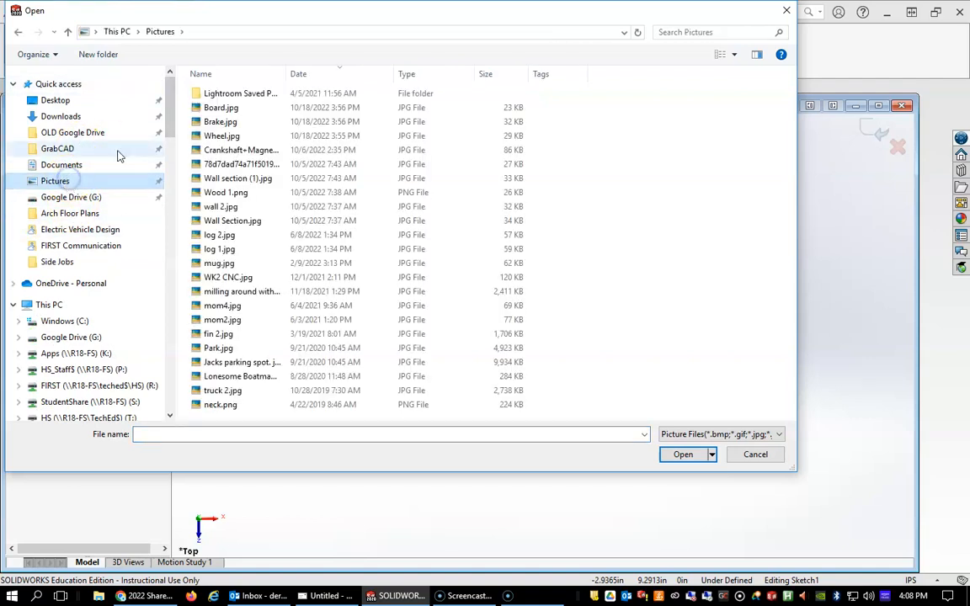
pyautogui.doubleClick(221, 110)
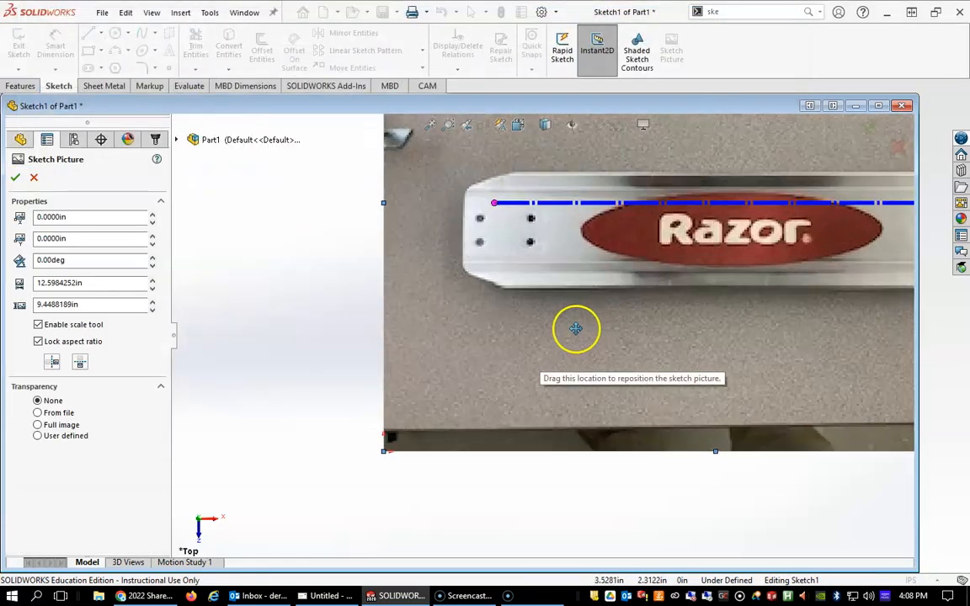
# - Stretch the picture's scale line across the full length of the board, from its flat end to the tip of the forked end
pyautogui.scroll(3, 670, 319)
pyautogui.scroll(-3, 647, 276)
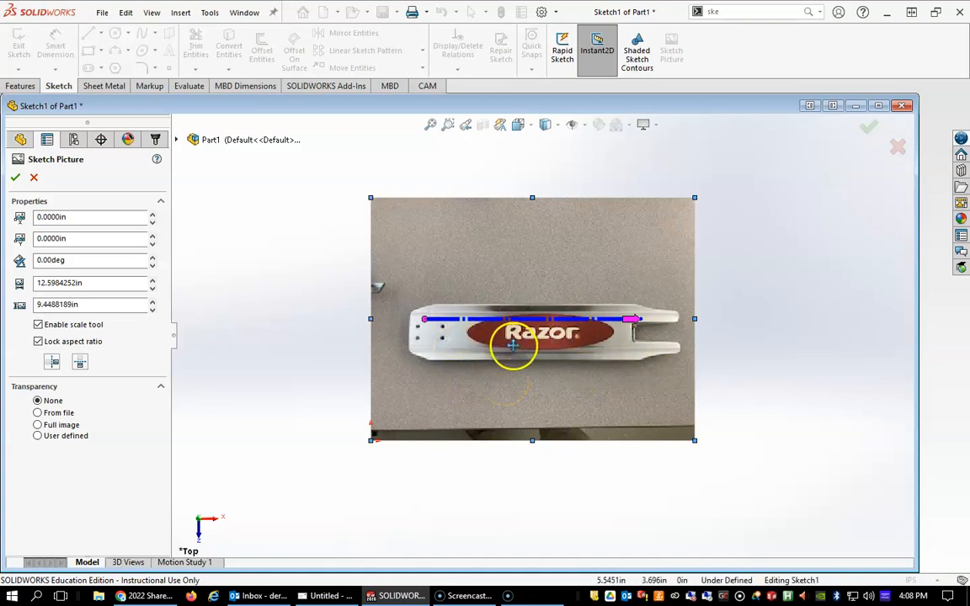
pyautogui.scroll(-2, 513, 345)
pyautogui.scroll(-2, 510, 345)
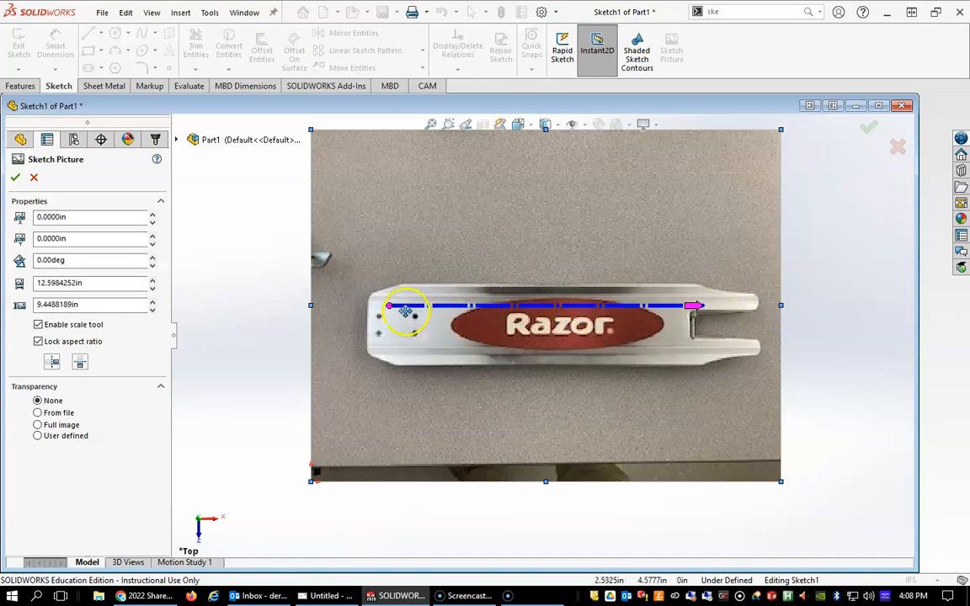
pyautogui.moveTo(400, 315); pyautogui.dragTo(368, 308)
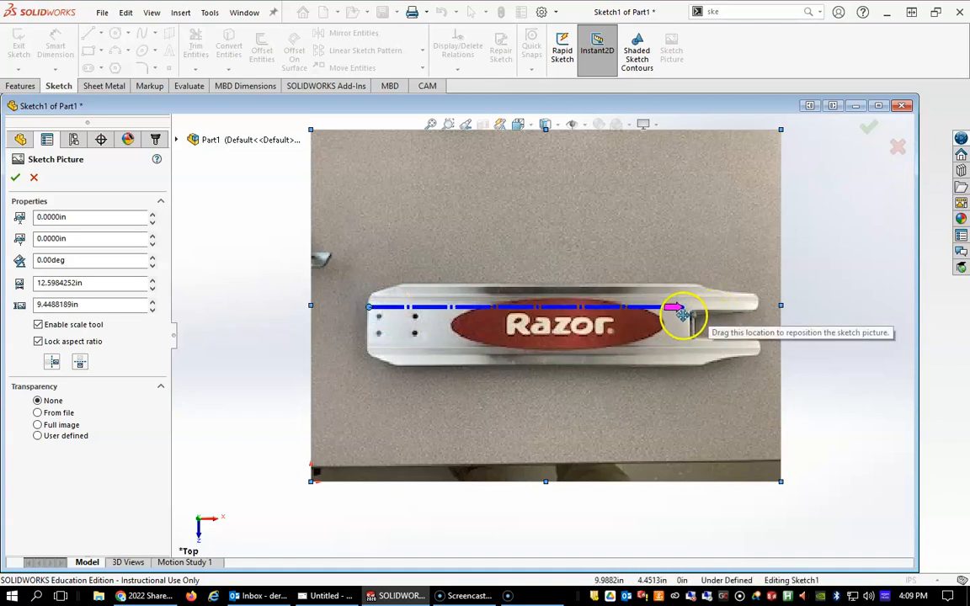
pyautogui.moveTo(689, 315); pyautogui.dragTo(718, 316)
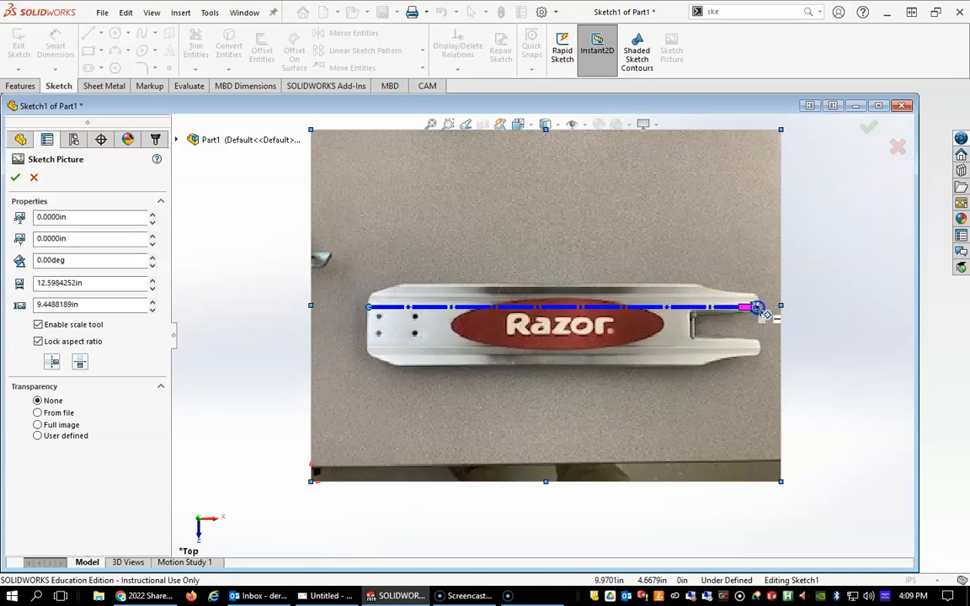
pyautogui.moveTo(759, 308); pyautogui.dragTo(758, 307)
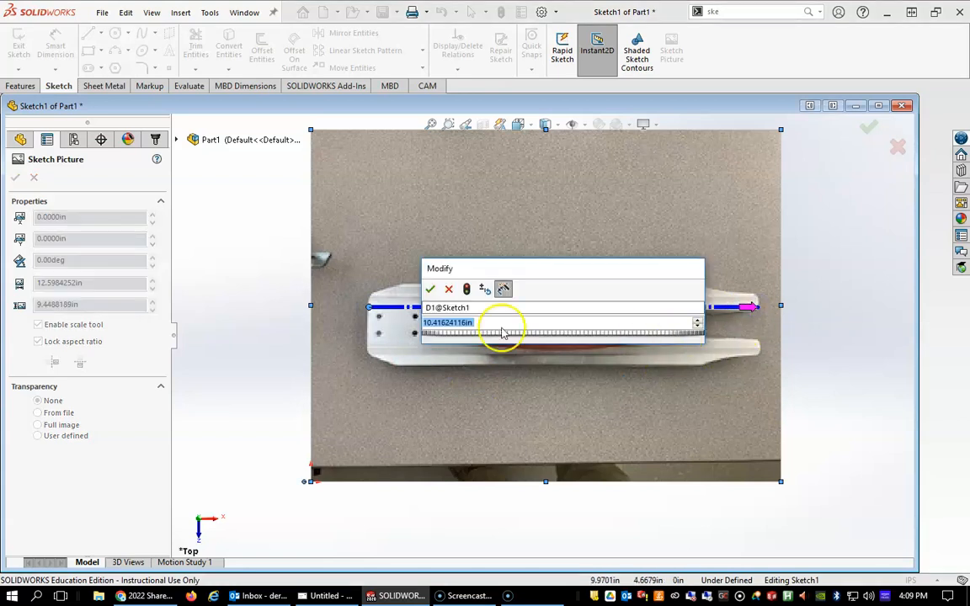
# - Set the scale line's length to 17 5/16 in to scale the sketch picture to real size
pyautogui.moveTo(548, 268); pyautogui.dragTo(567, 188)
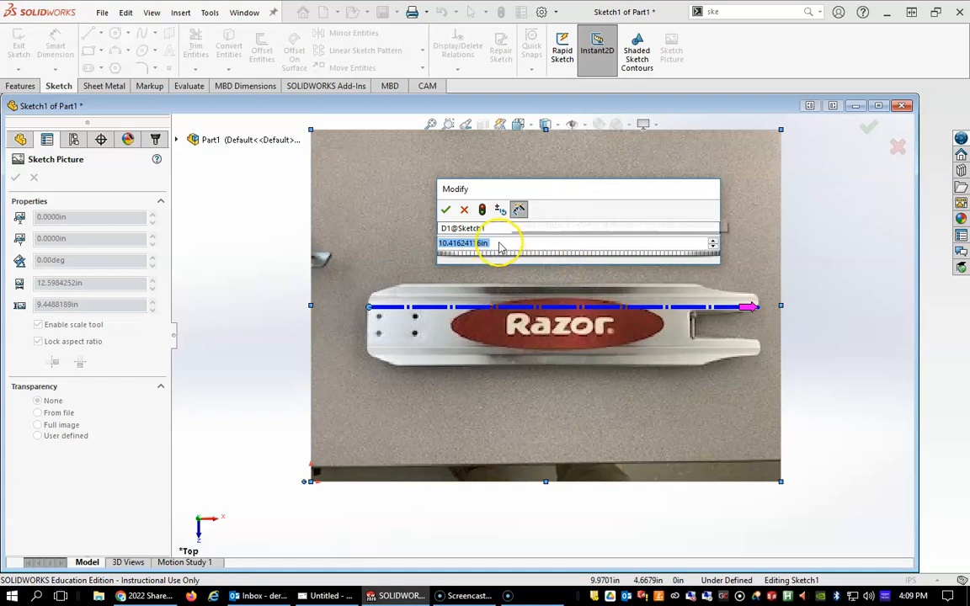
pyautogui.click(499, 243)
pyautogui.moveTo(456, 244); pyautogui.dragTo(415, 245)
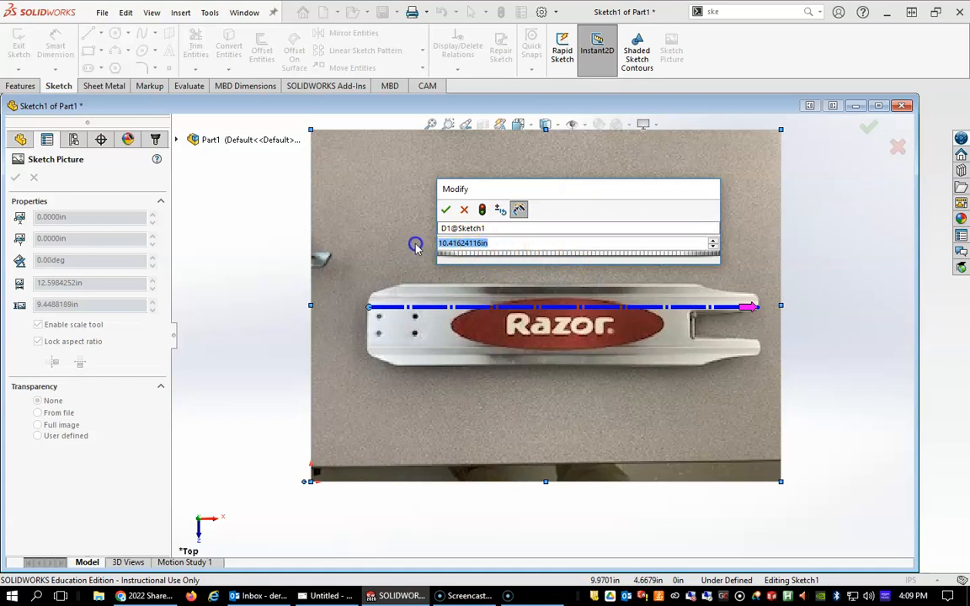
pyautogui.write('1')
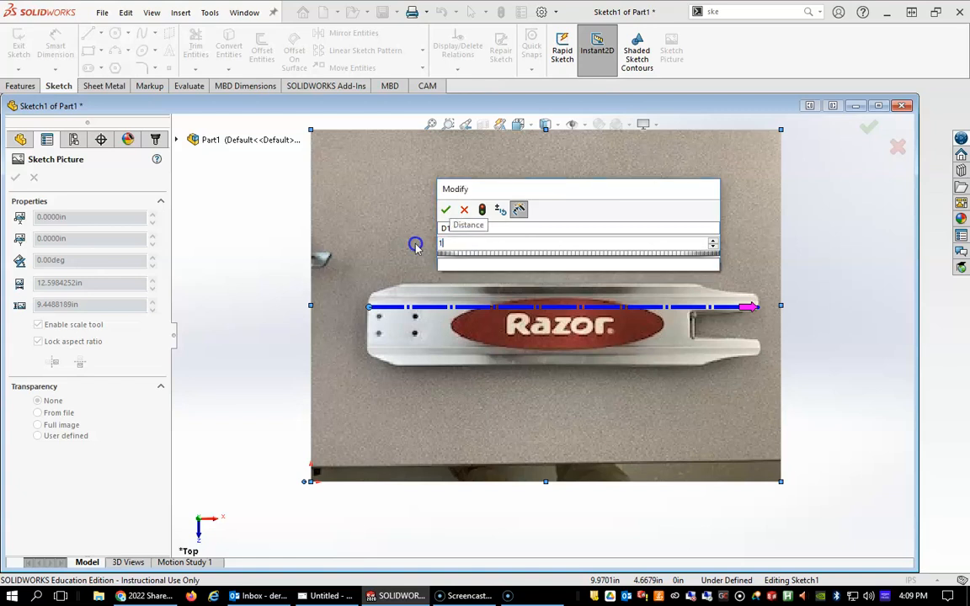
pyautogui.write('7 5/16')
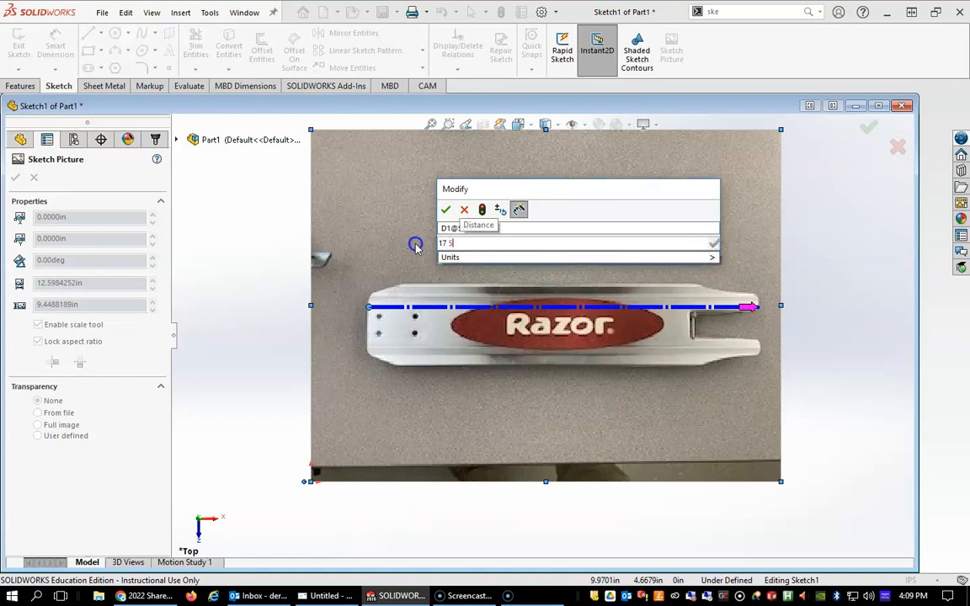
pyautogui.press('BackSpace')
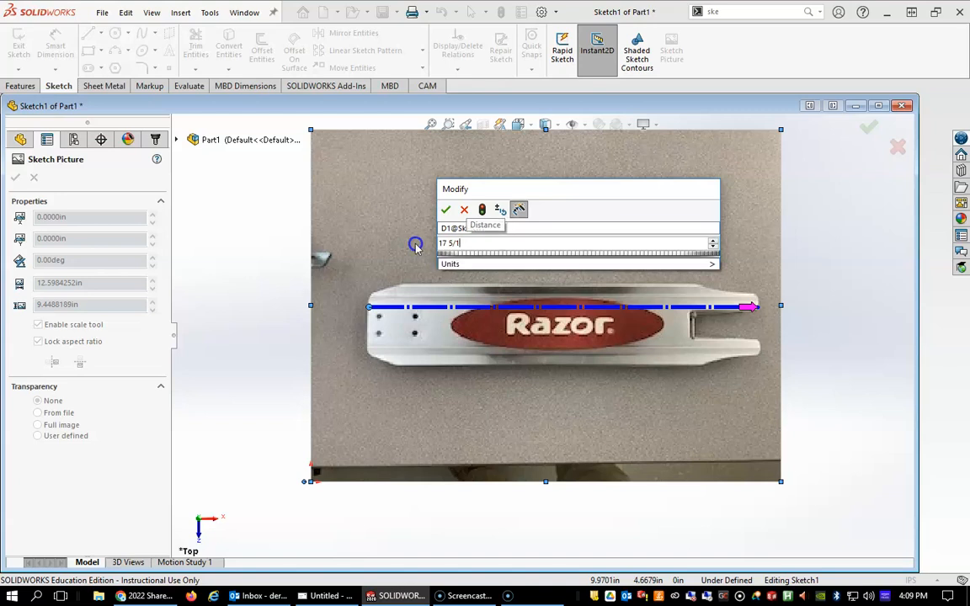
pyautogui.press('Return')
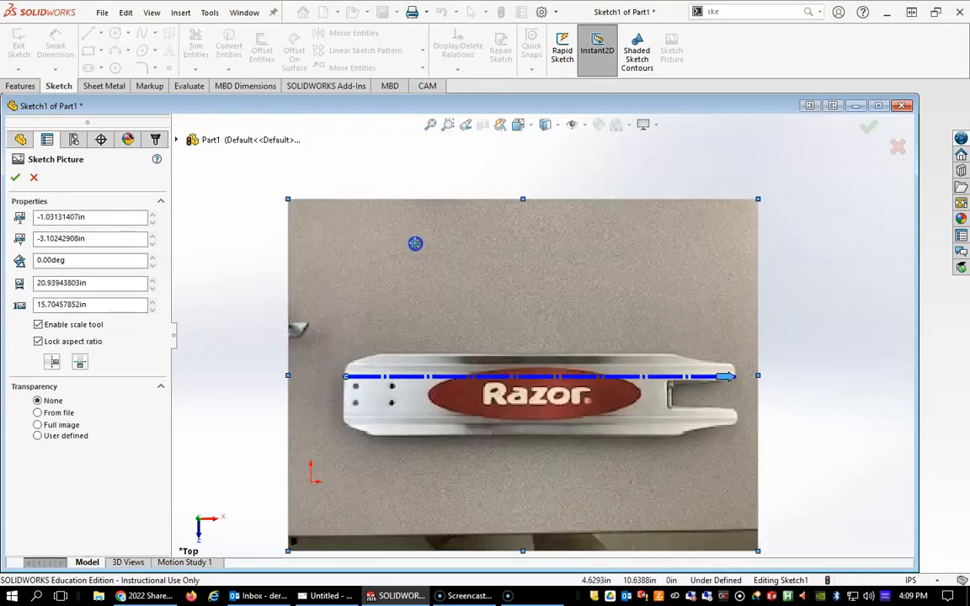
# - Move the sketch picture so the flat end of the board sits at the origin, and accept the picture settings
pyautogui.scroll(-2, 502, 364)
pyautogui.scroll(3, 502, 364)
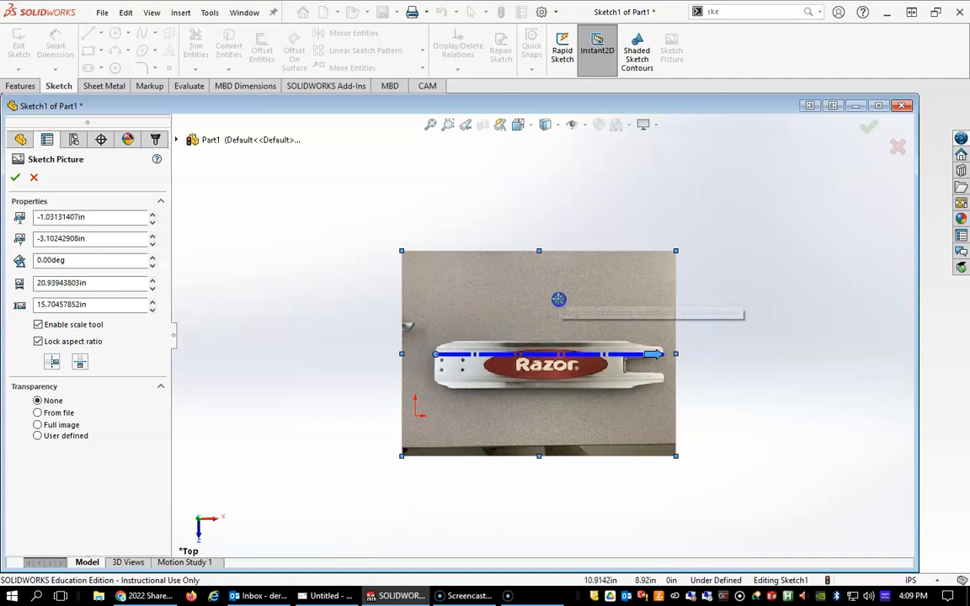
pyautogui.moveTo(538, 306)
pyautogui.mouseDown()
pyautogui.moveTo(515, 330)
pyautogui.moveTo(519, 357)
pyautogui.moveTo(509, 357)
pyautogui.mouseUp()
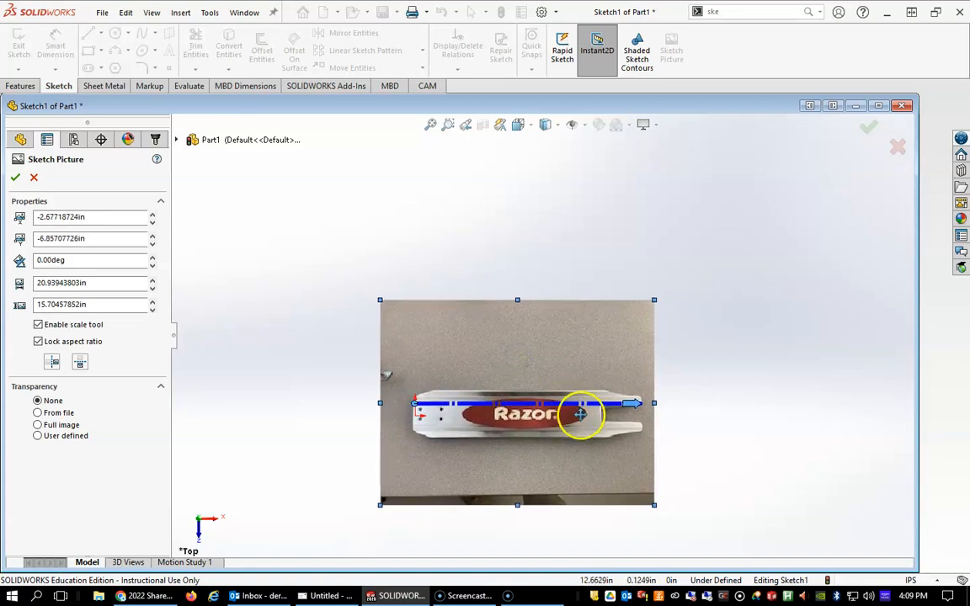
pyautogui.scroll(-4, 577, 417)
pyautogui.scroll(3, 464, 395)
pyautogui.moveTo(466, 396)
pyautogui.mouseDown(button='middle')
pyautogui.moveTo(533, 381)
pyautogui.moveTo(514, 377)
pyautogui.mouseUp(button='middle')
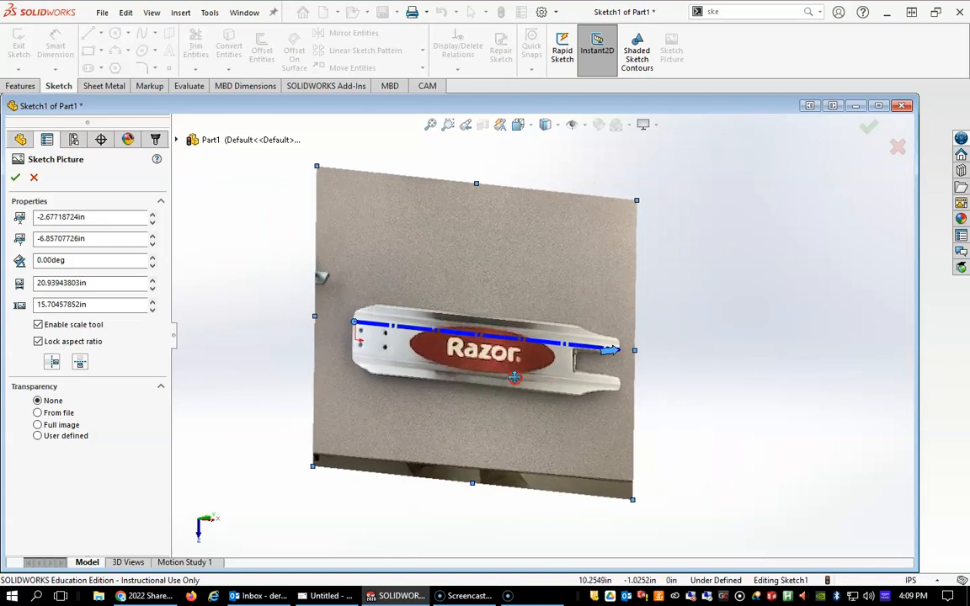
pyautogui.click(15, 177)
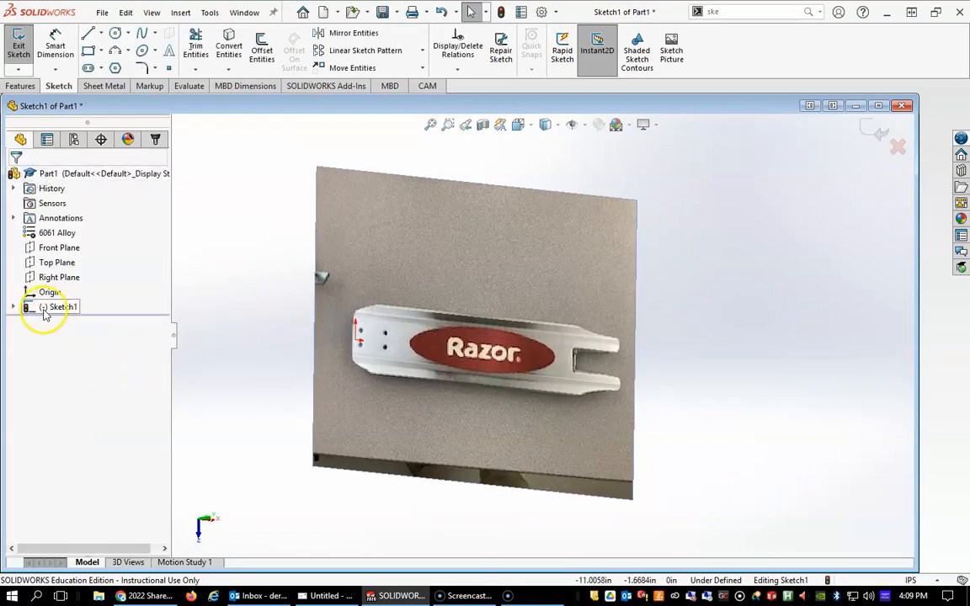
pyautogui.click(14, 307)
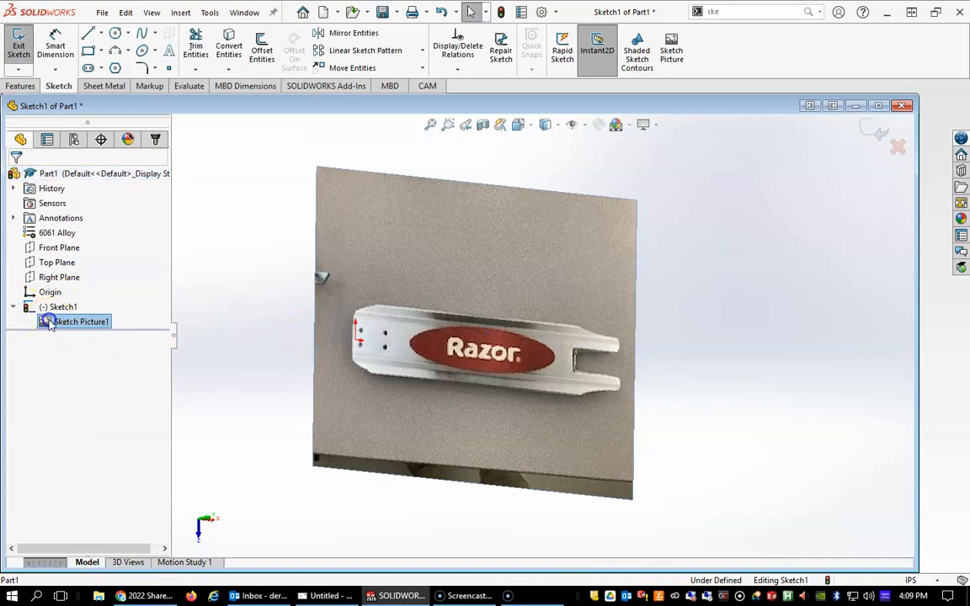
pyautogui.doubleClick(55, 322)
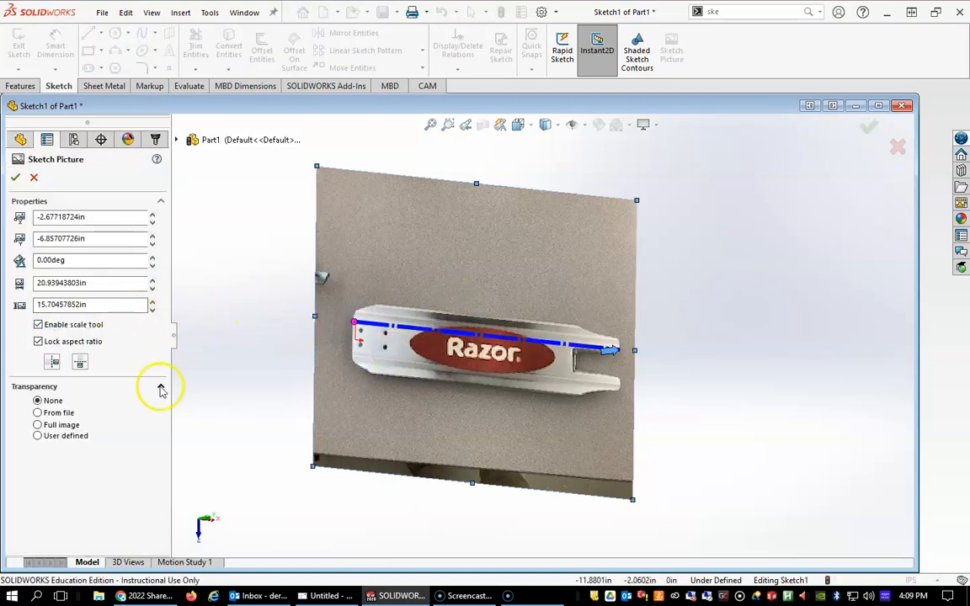
pyautogui.click(177, 141)
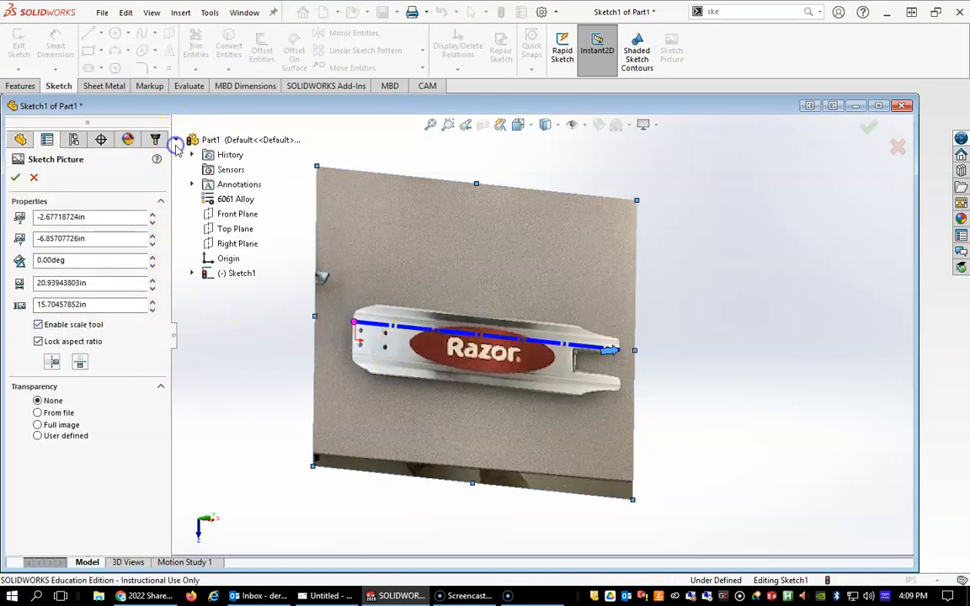
pyautogui.rightClick(217, 274)
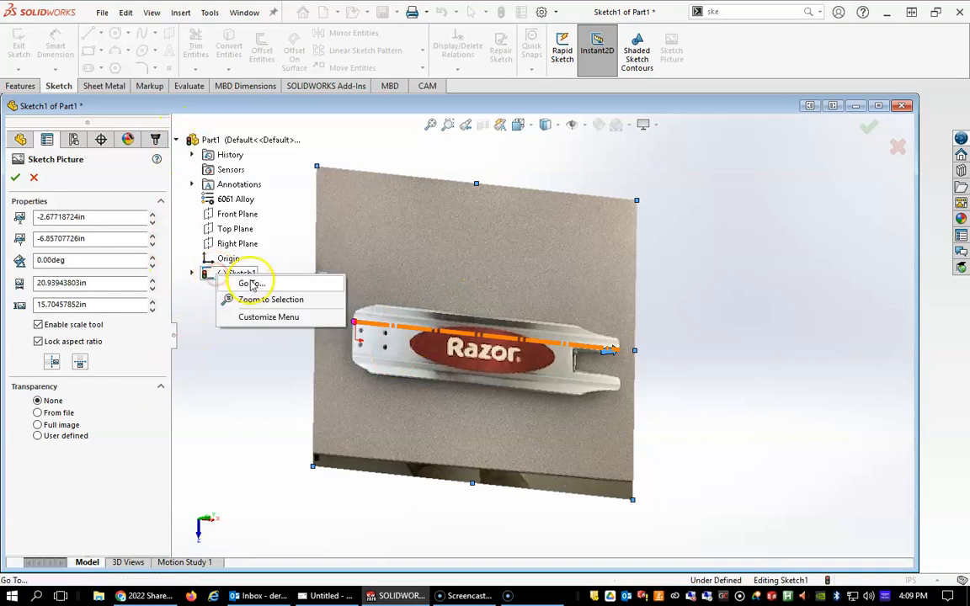
pyautogui.click(192, 273)
pyautogui.click(15, 177)
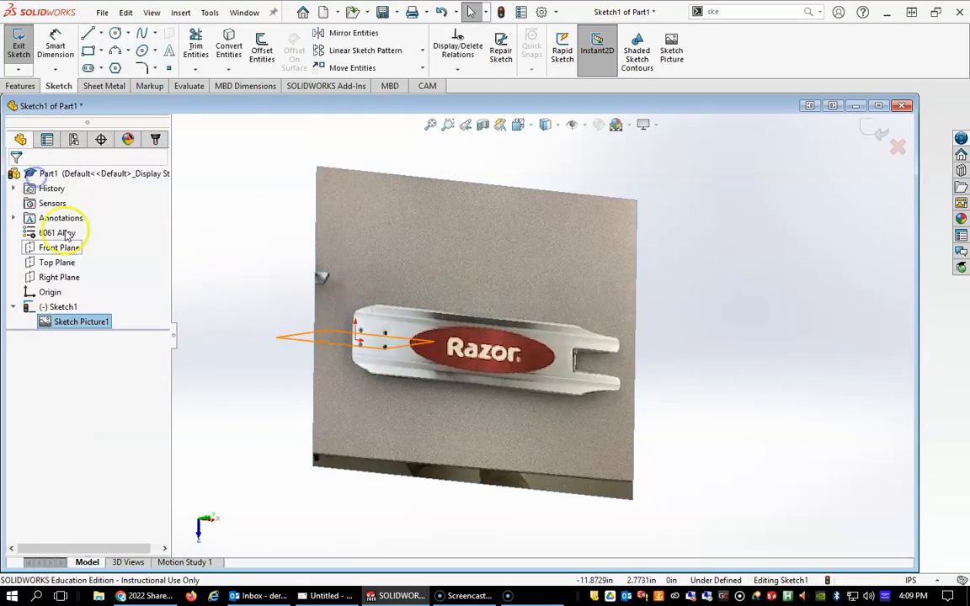
# - View the sketch face-on, reopen the sketch picture and nudge it so the board's flat end lines up with the origin
pyautogui.rightClick(72, 305)
pyautogui.click(104, 281)
pyautogui.click(51, 322)
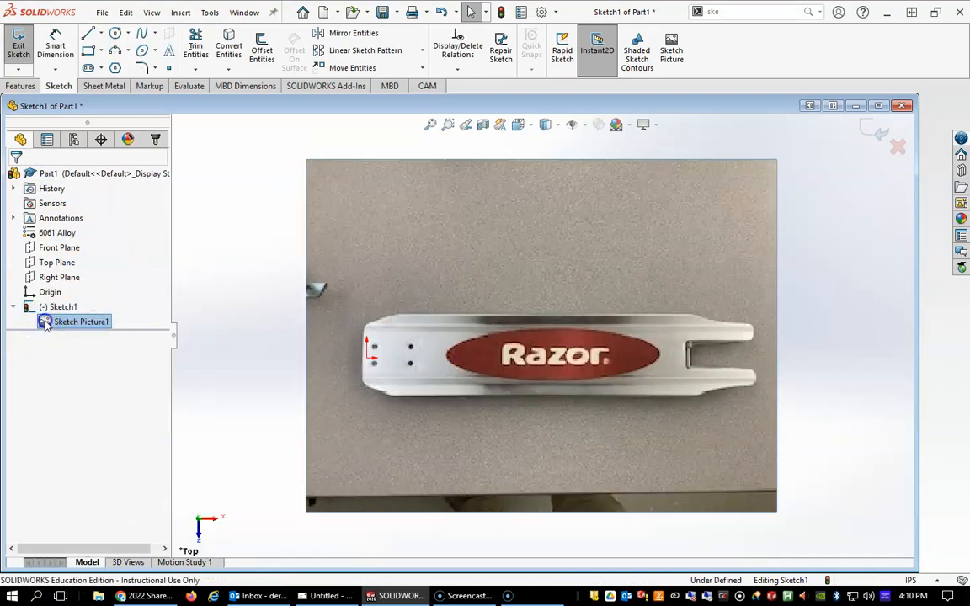
pyautogui.doubleClick(47, 322)
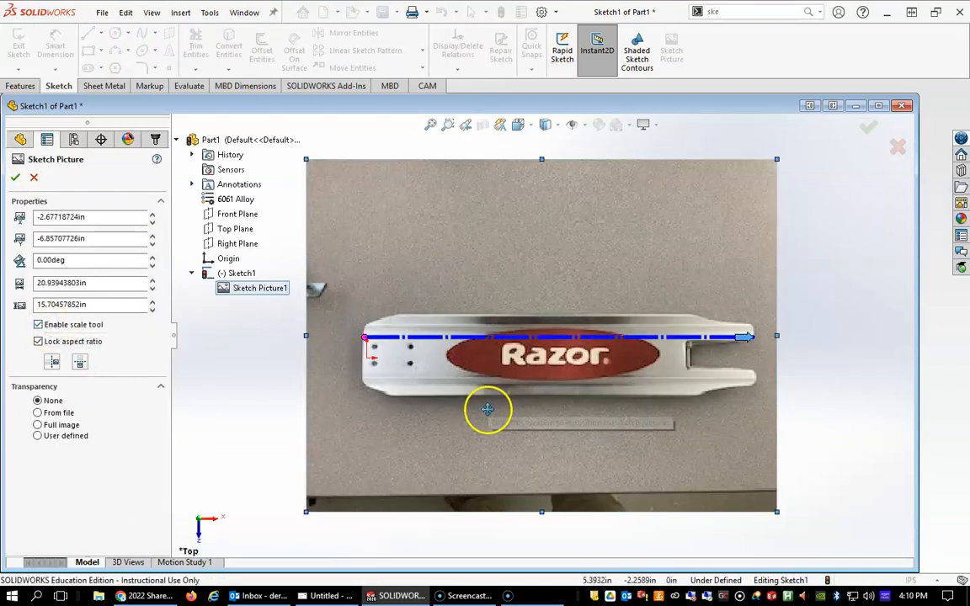
pyautogui.moveTo(483, 376); pyautogui.dragTo(487, 382)
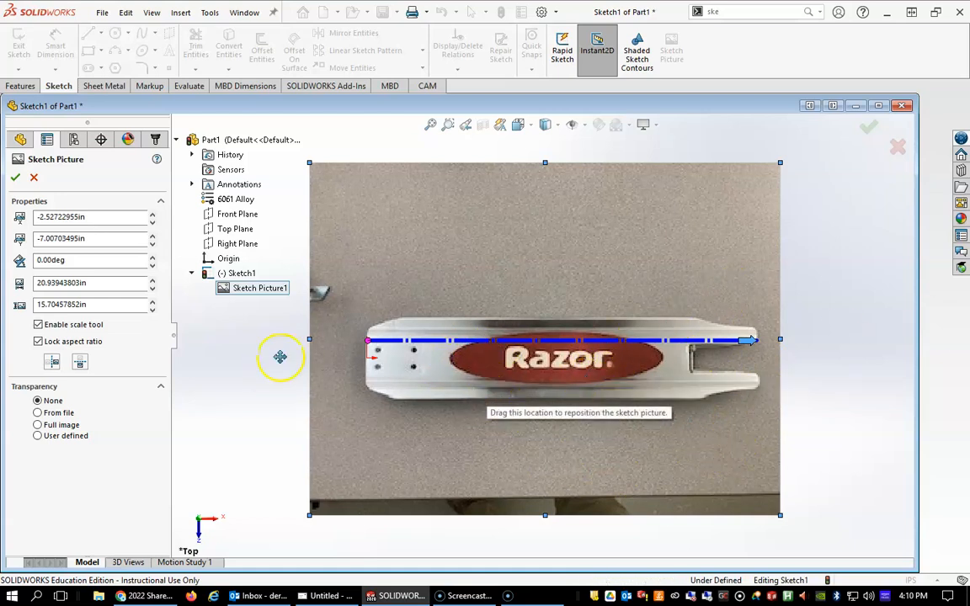
pyautogui.click(15, 179)
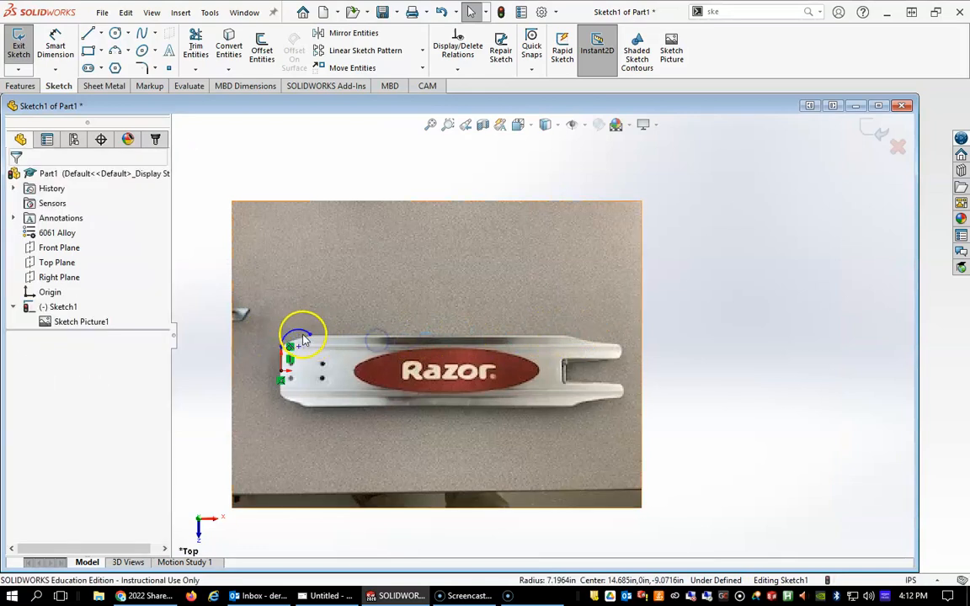
# - Delete the sketched arc and the vertical line at the board's flat end
pyautogui.click(292, 336)
pyautogui.press('Delete')
pyautogui.click(282, 360)
pyautogui.press('Delete')
# - Sketch connected lines from the origin up the flat end, diagonally about 1.6 in across the corner, and horizontally along the board's upper edge
pyautogui.click(87, 33)
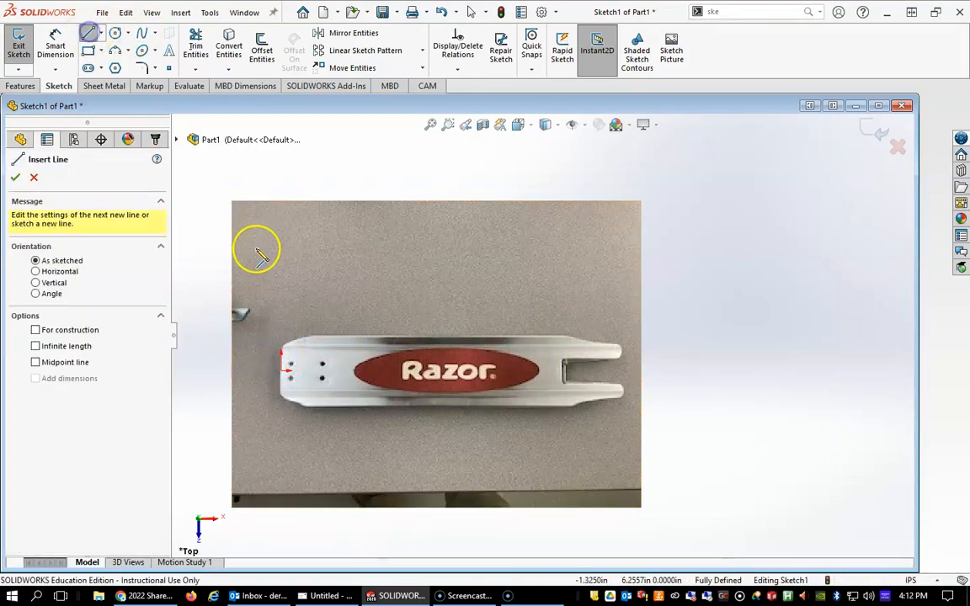
pyautogui.moveTo(284, 372)
pyautogui.mouseDown()
pyautogui.moveTo(287, 354)
pyautogui.moveTo(320, 330)
pyautogui.moveTo(314, 346)
pyautogui.moveTo(446, 353)
pyautogui.moveTo(544, 338)
pyautogui.moveTo(571, 346)
pyautogui.moveTo(563, 337)
pyautogui.mouseUp()
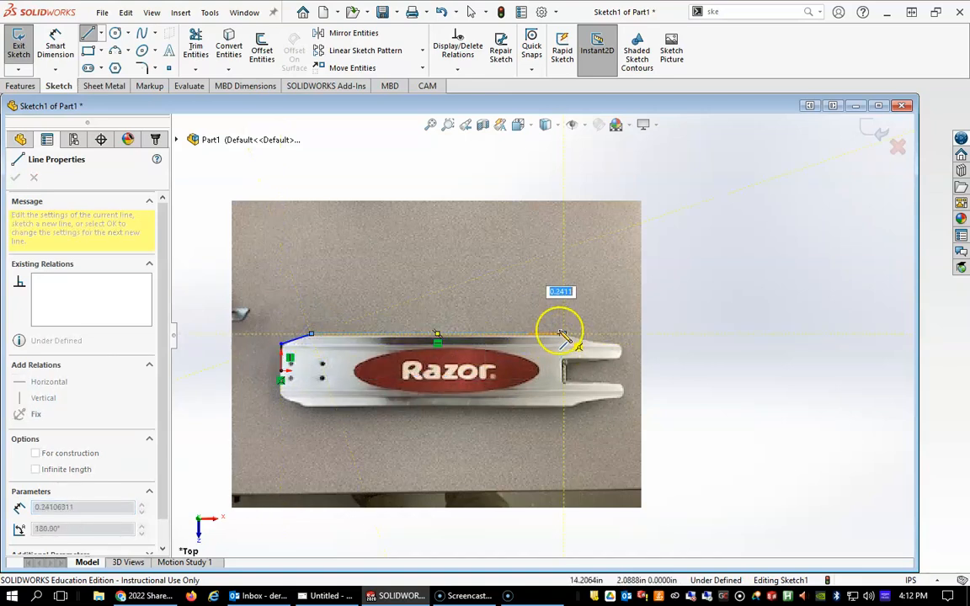
pyautogui.press('Escape')
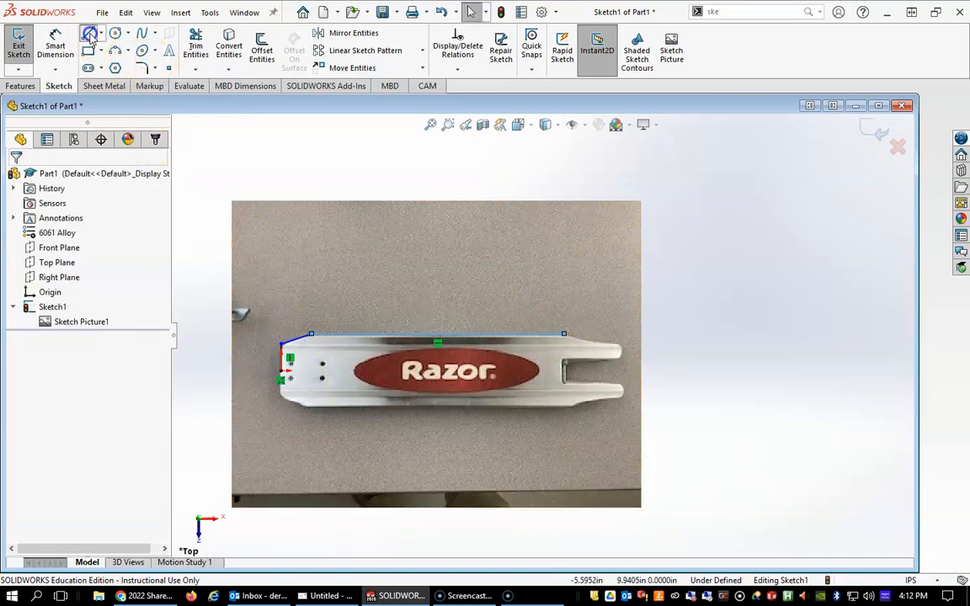
# - Sketch the upper half of the fork notch with a vertical line about 0.6 in long and a horizontal line about 2.8 in long
pyautogui.click(88, 34)
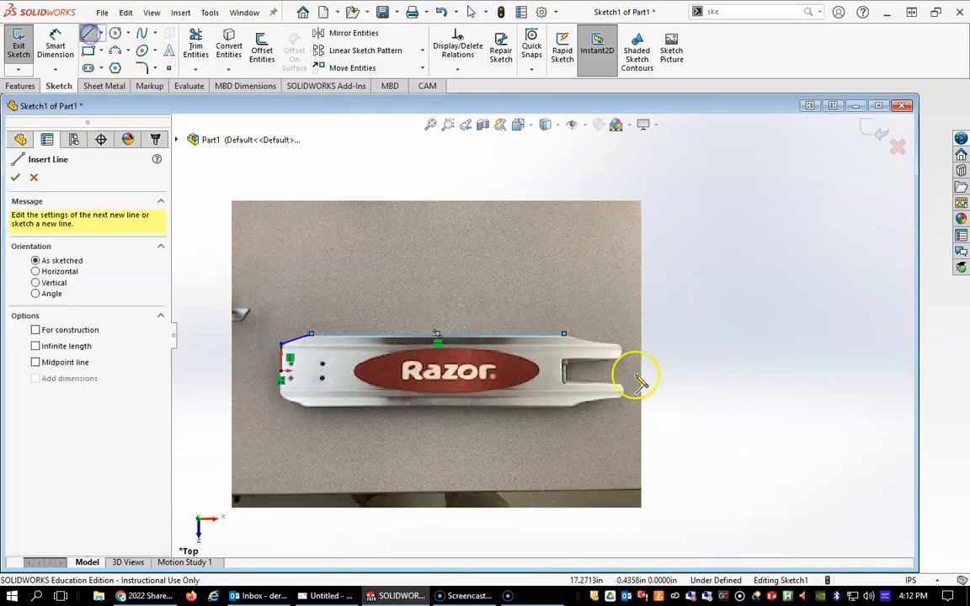
pyautogui.click(564, 364)
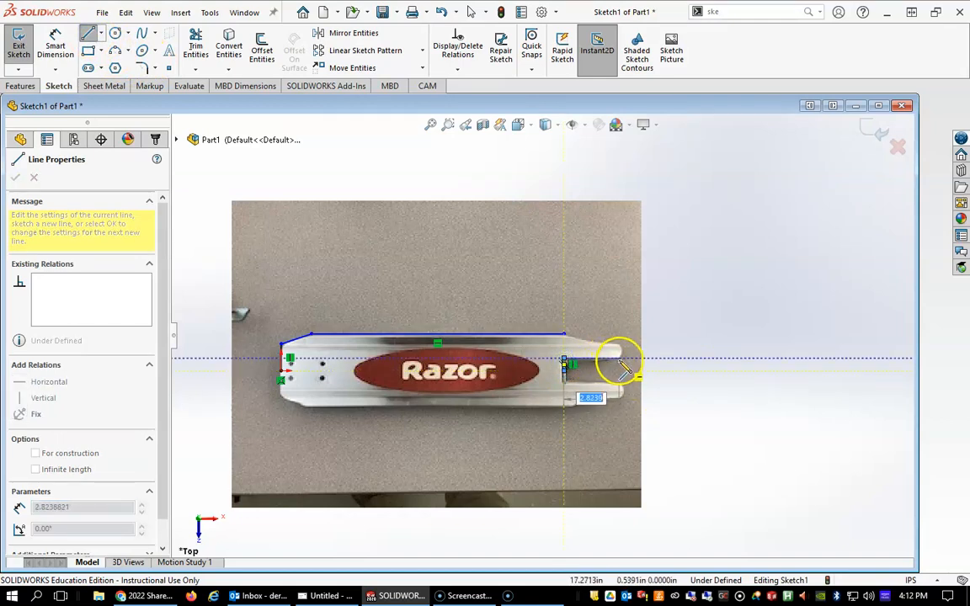
pyautogui.click(618, 361)
pyautogui.press('Escape')
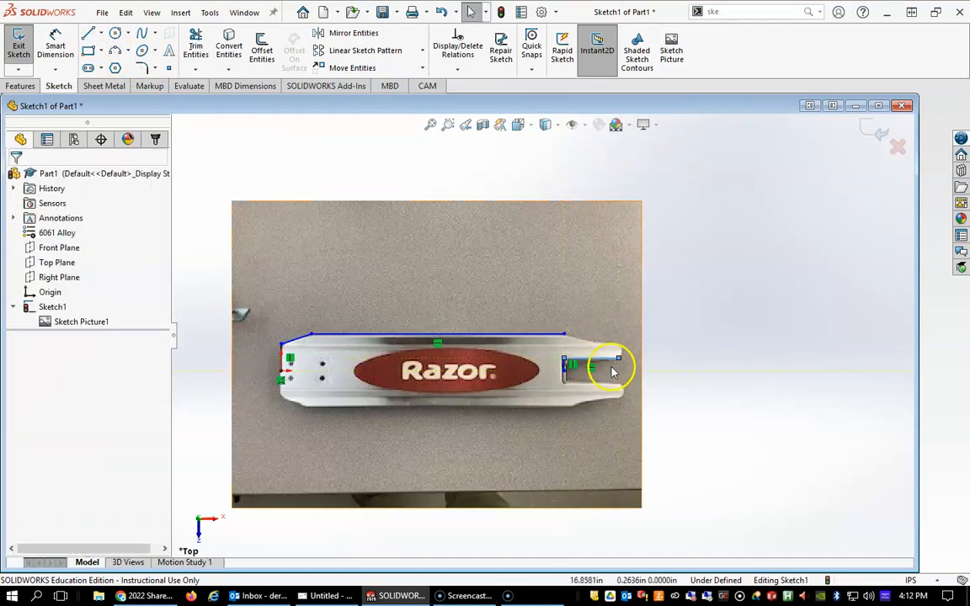
# - Round the tip of the upper prong with a 3 Point Arc starting at the end of the notch's horizontal line
pyautogui.scroll(-5, 556, 351)
pyautogui.scroll(-1, 552, 350)
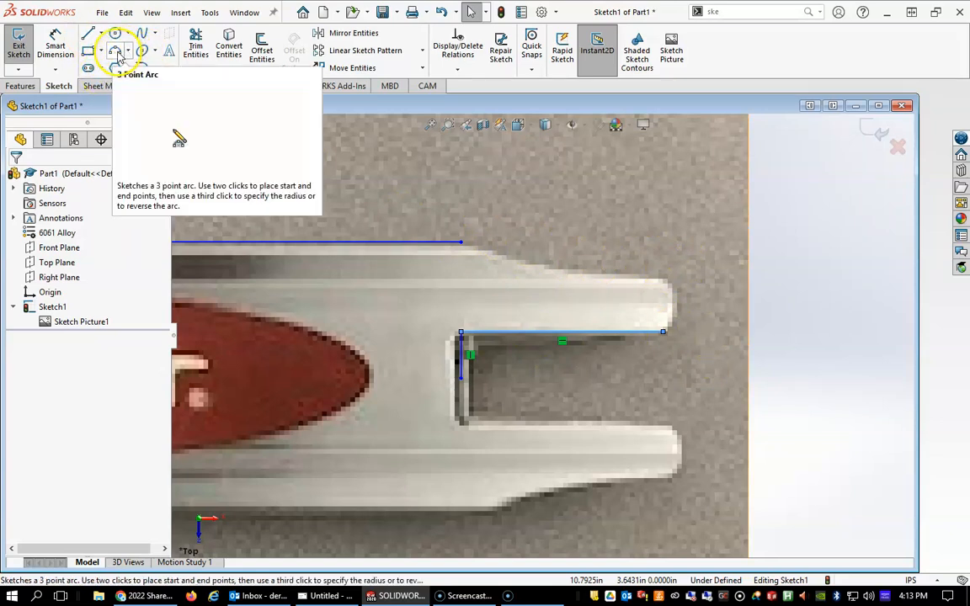
pyautogui.click(118, 51)
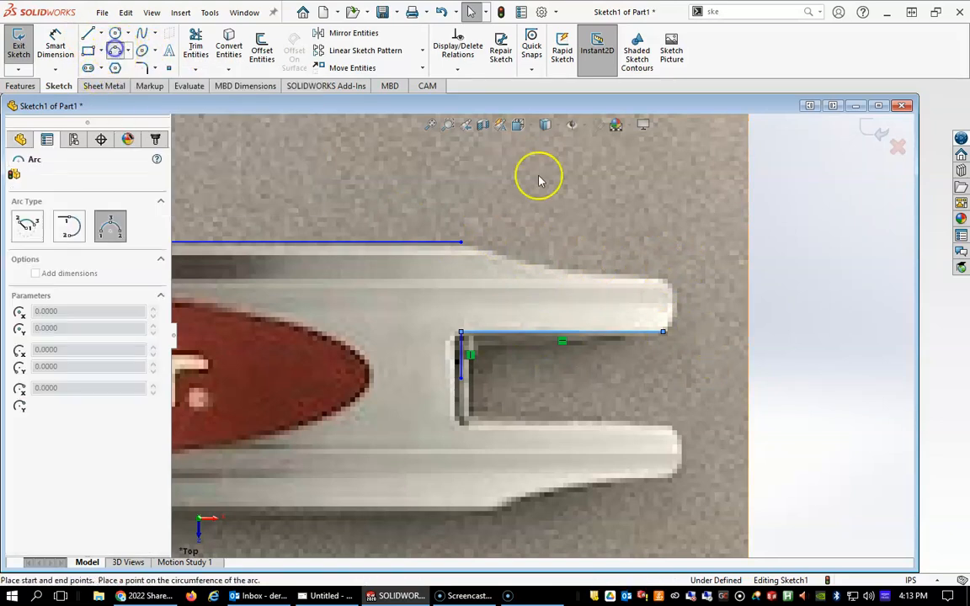
pyautogui.click(667, 331)
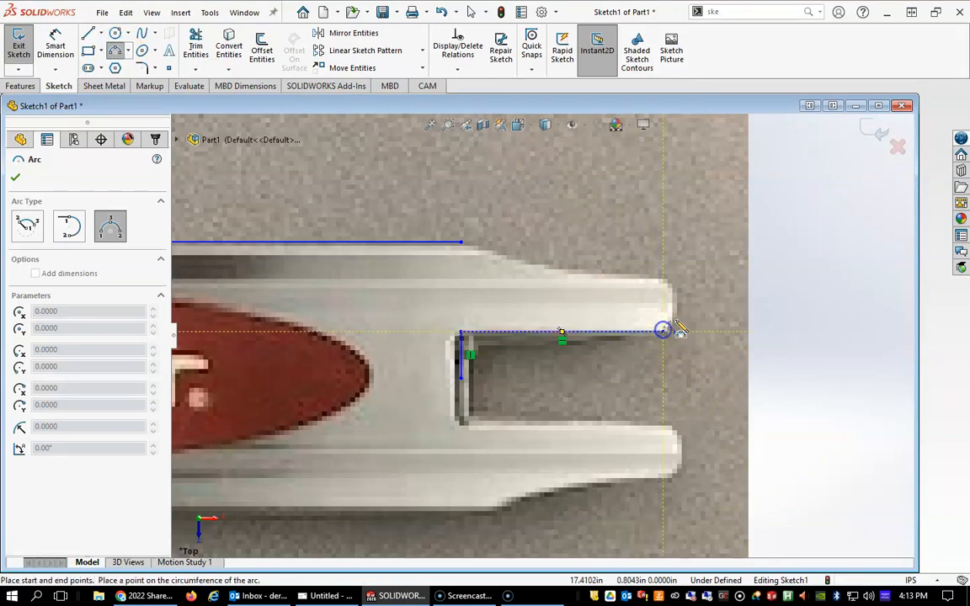
pyautogui.click(667, 282)
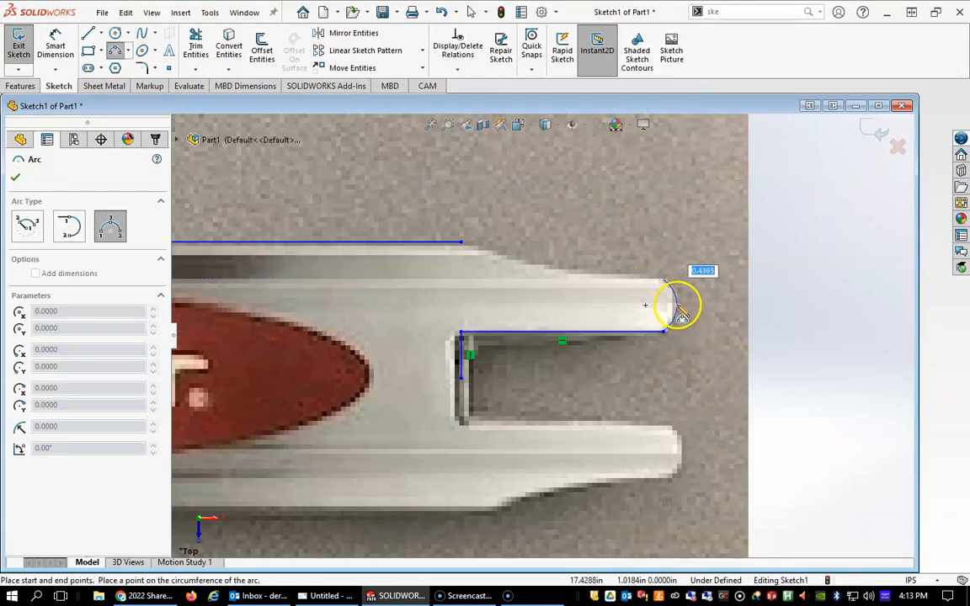
pyautogui.click(678, 306)
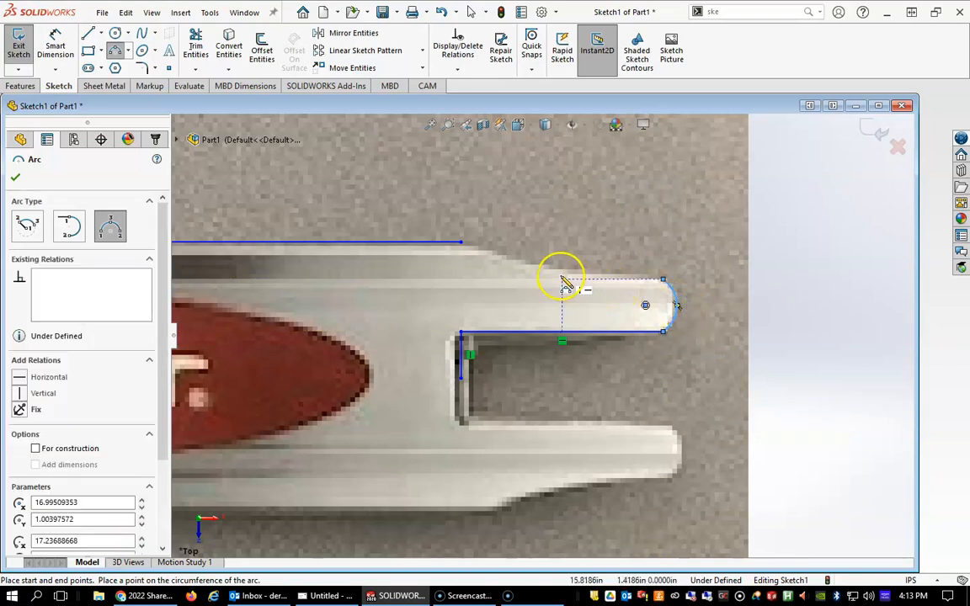
pyautogui.press('Escape')
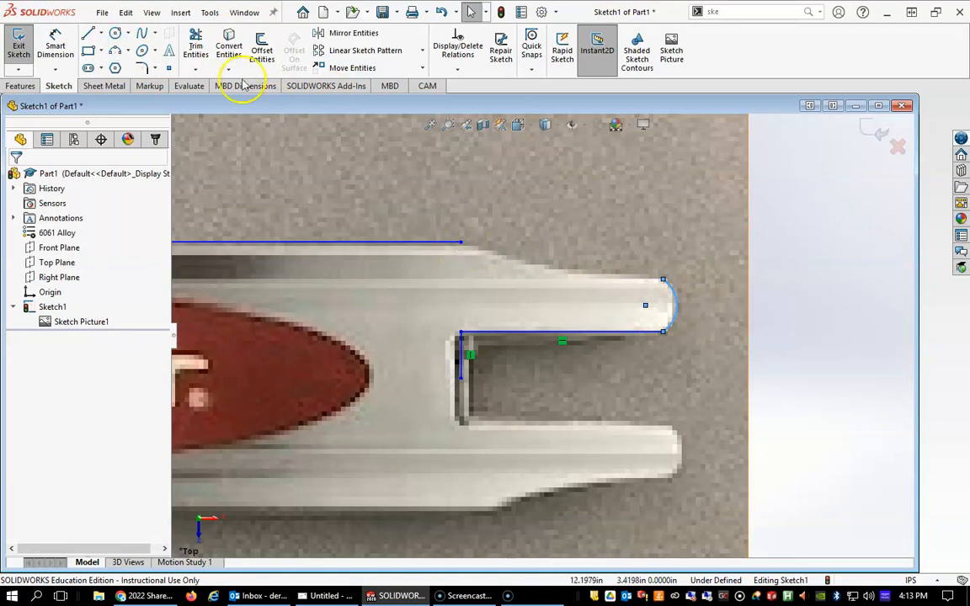
# - Draw a concave 3 Point Arc from the end of the upper edge line to the prong's tip arc, following the board's contour
pyautogui.click(116, 51)
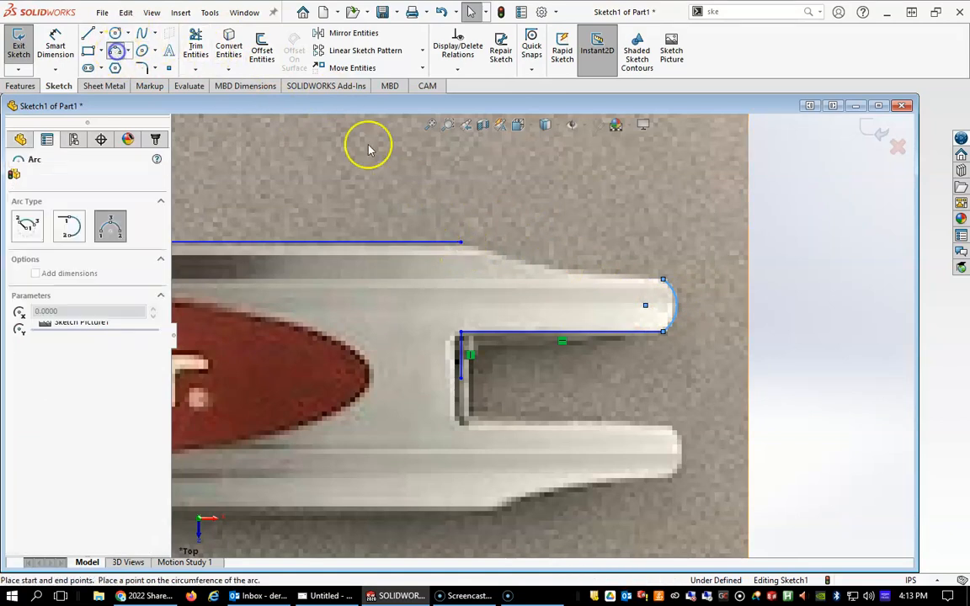
pyautogui.click(462, 244)
pyautogui.click(664, 279)
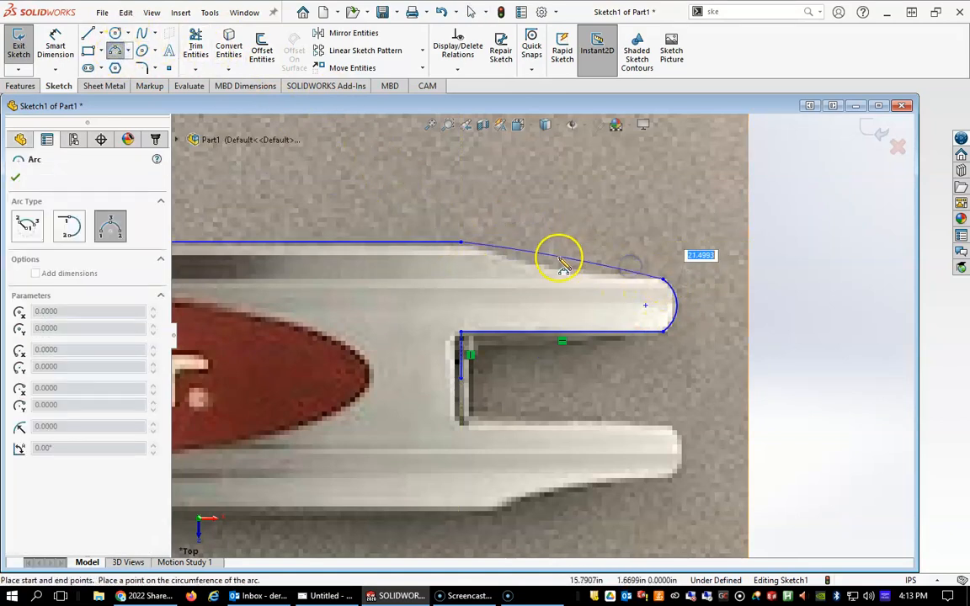
pyautogui.click(586, 279)
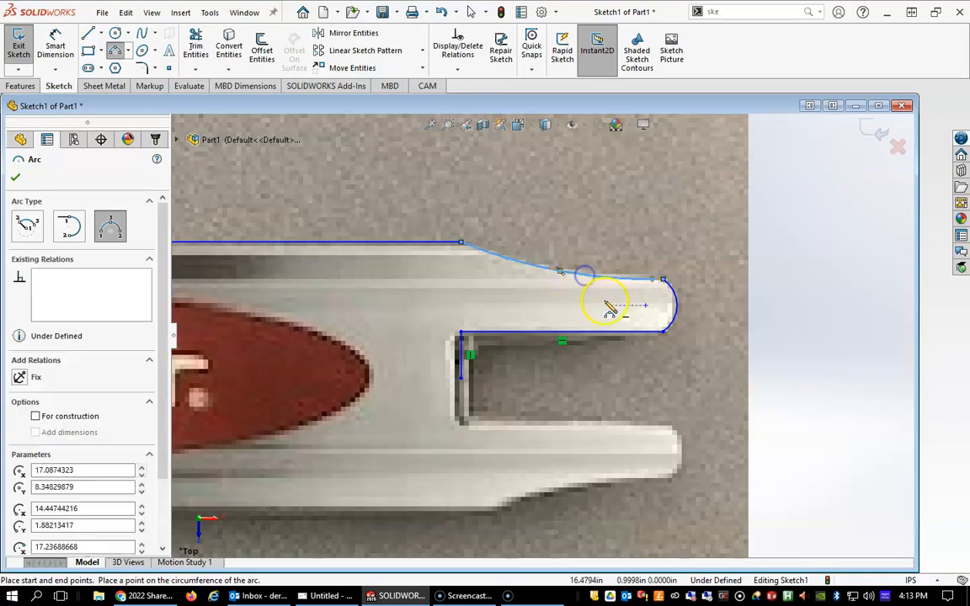
pyautogui.press('Escape')
pyautogui.scroll(3, 604, 349)
pyautogui.scroll(-3, 611, 359)
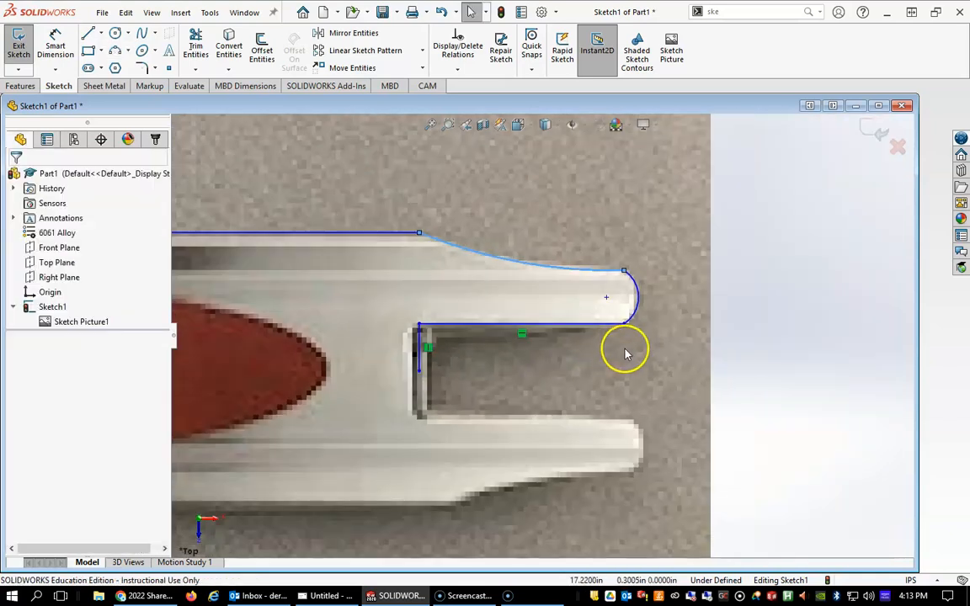
# - Delete the diagonal corner line at the flat end and shorten the vertical line at the origin to about 1.16 in
pyautogui.click(608, 306)
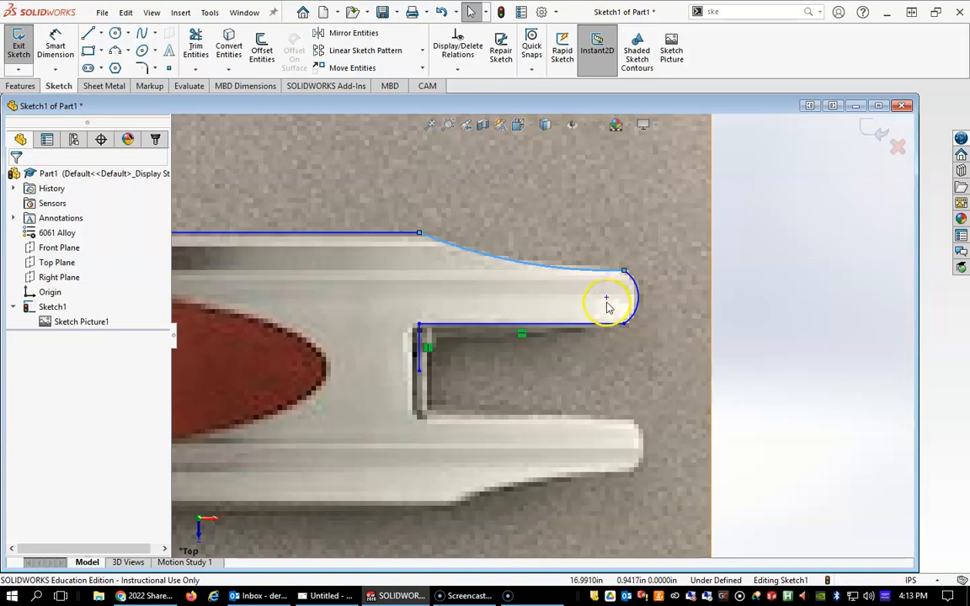
pyautogui.scroll(3, 320, 277)
pyautogui.scroll(-6, 326, 277)
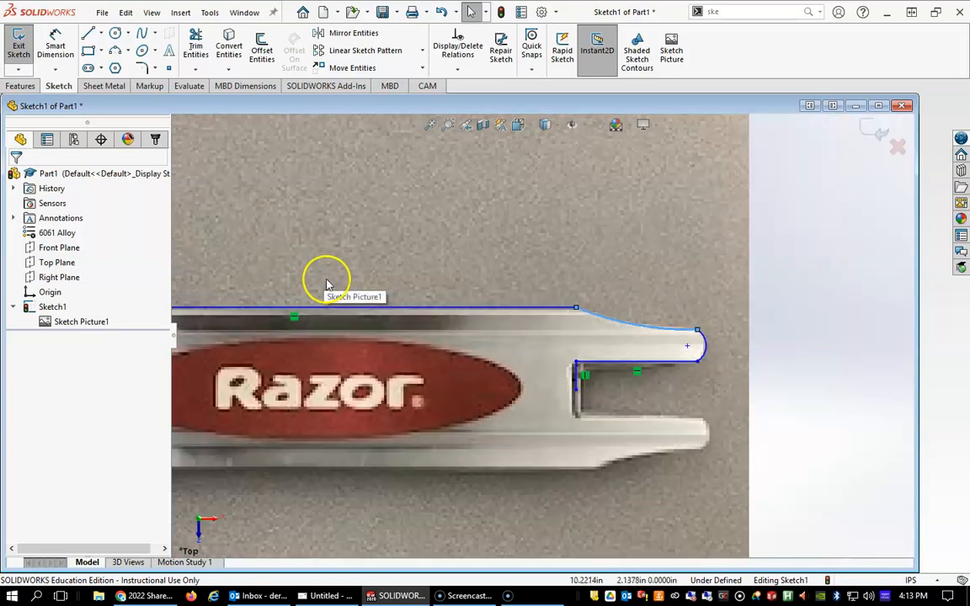
pyautogui.scroll(5, 481, 384)
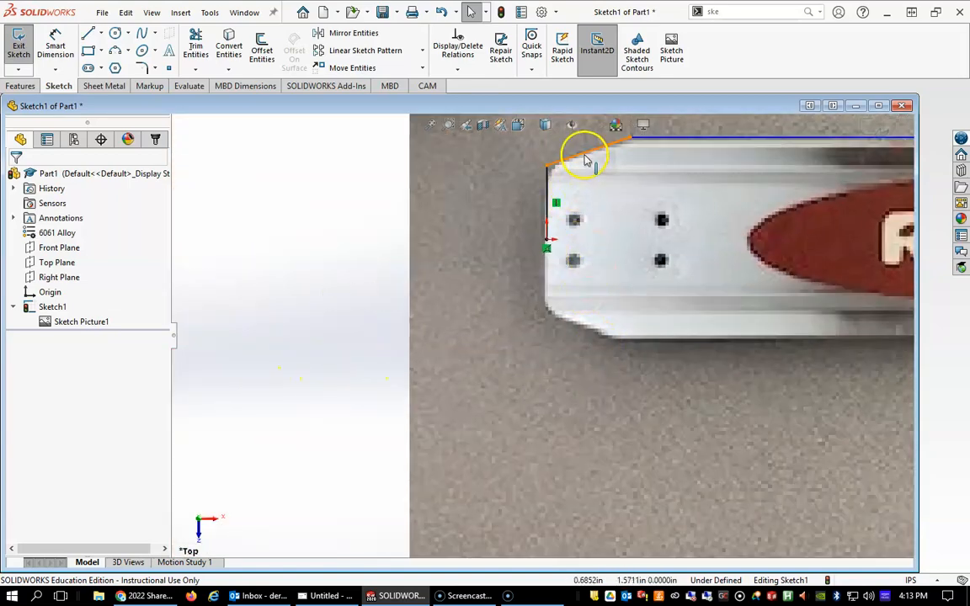
pyautogui.click(586, 157)
pyautogui.press('Delete')
pyautogui.click(418, 166)
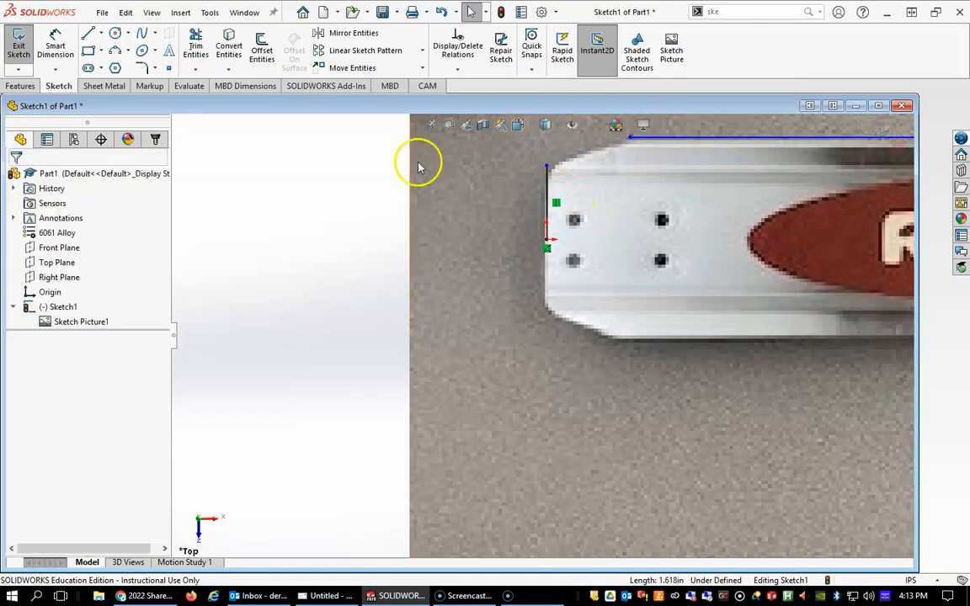
pyautogui.moveTo(546, 165); pyautogui.dragTo(547, 178)
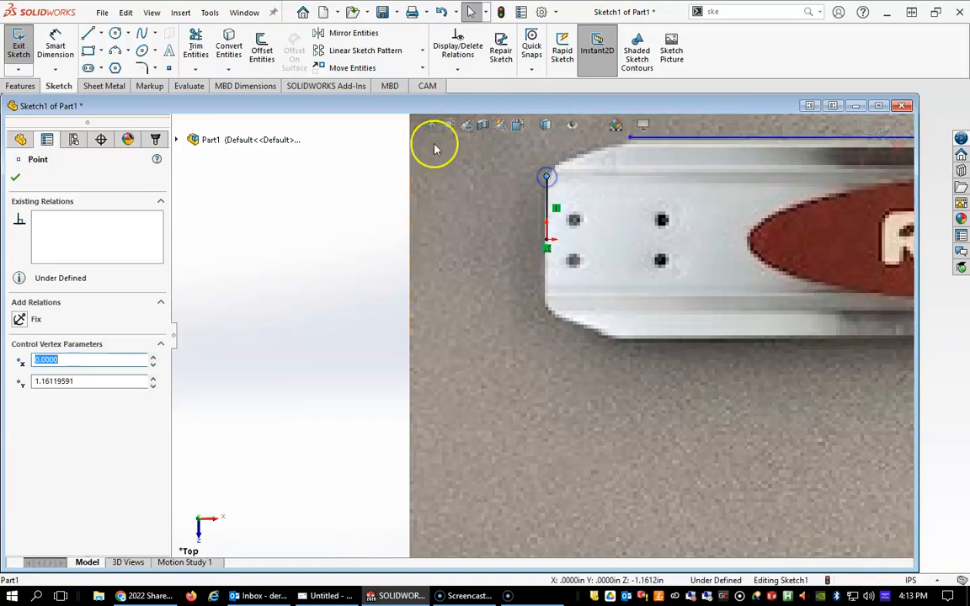
# - Join the flat end's vertical line to the upper edge line with a 3 Point Arc, and lower their shared point onto the board's edge
pyautogui.click(114, 52)
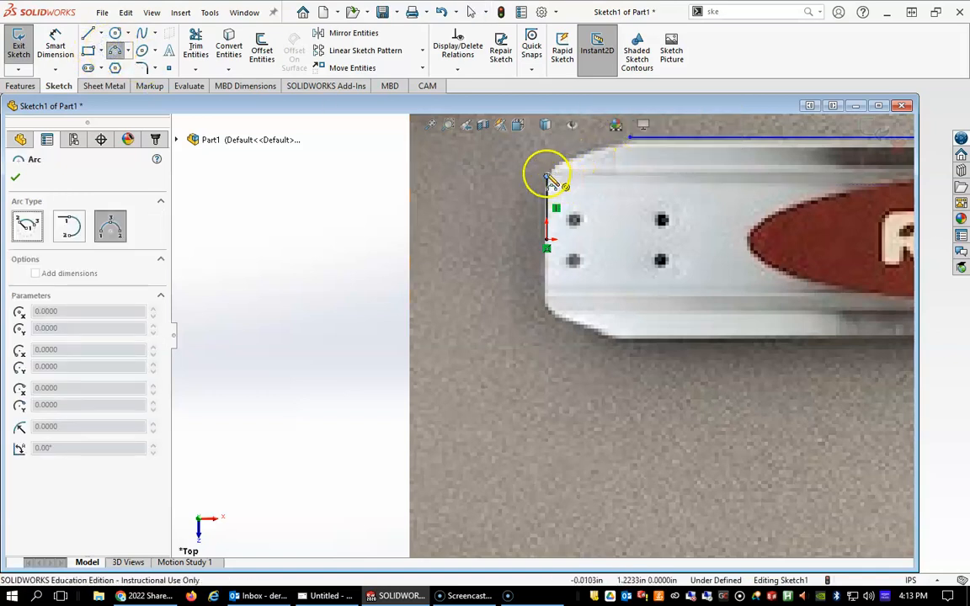
pyautogui.click(547, 176)
pyautogui.click(630, 138)
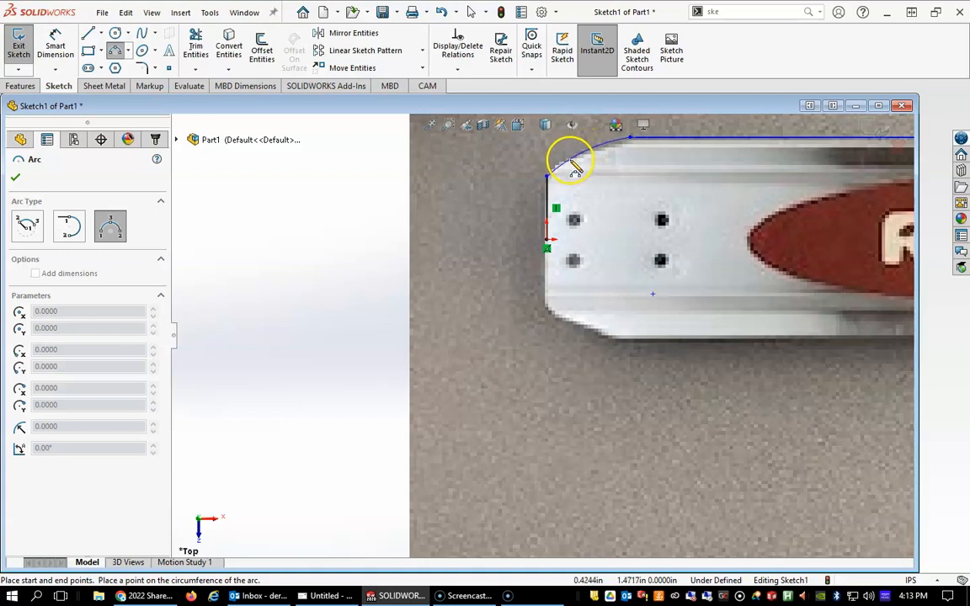
pyautogui.click(571, 162)
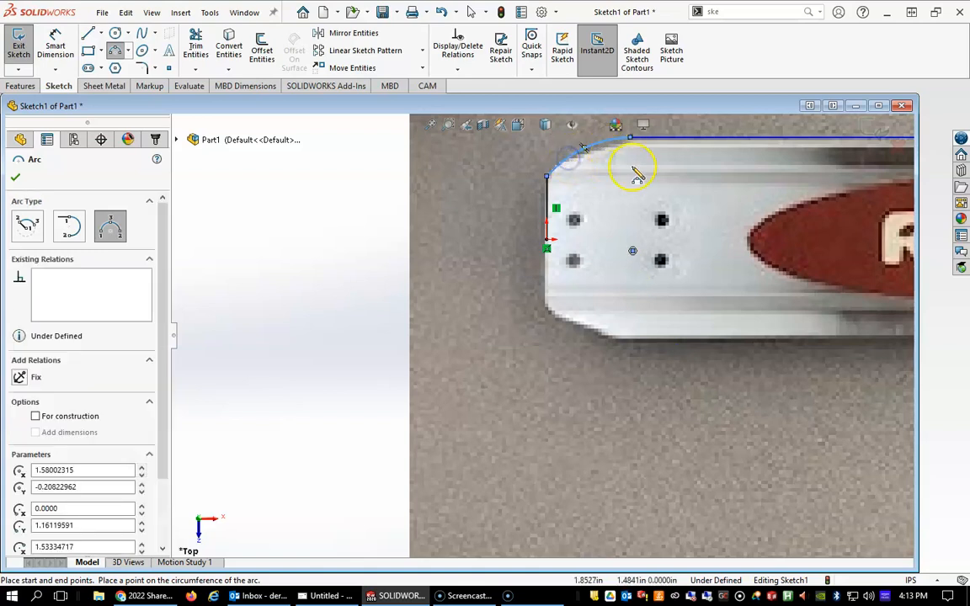
pyautogui.press('Escape')
pyautogui.moveTo(626, 138); pyautogui.dragTo(627, 143)
pyautogui.click(634, 242)
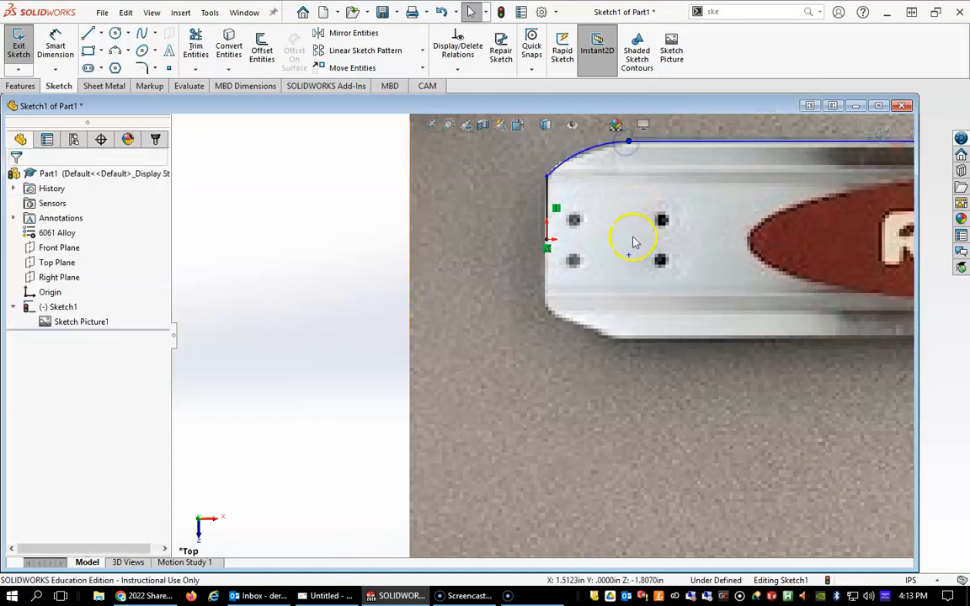
# - Shift the notch's vertical line slightly toward the flat end to match the inner edge of the notch in the photo
pyautogui.scroll(5, 685, 239)
pyautogui.scroll(-6, 769, 270)
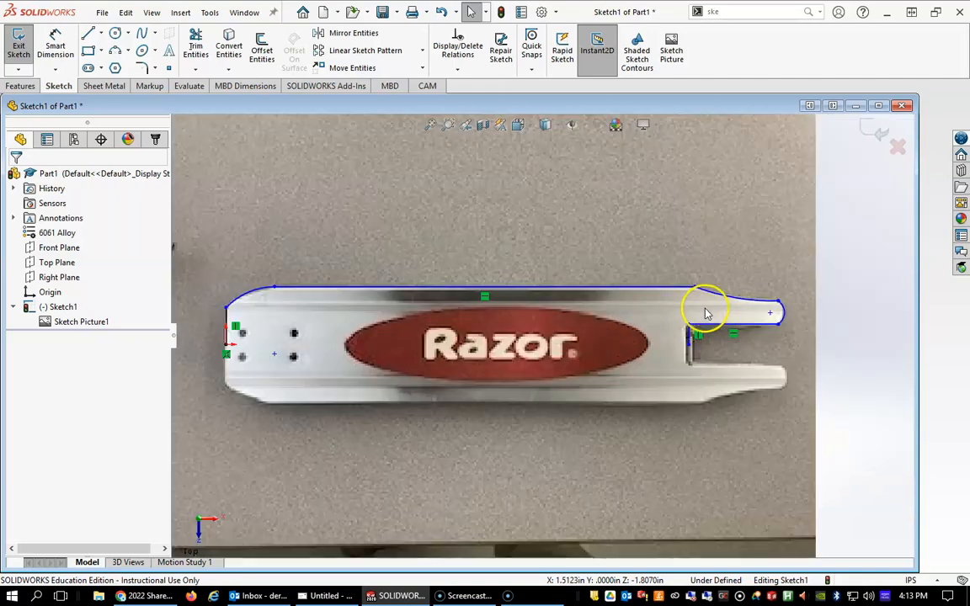
pyautogui.scroll(-2, 728, 360)
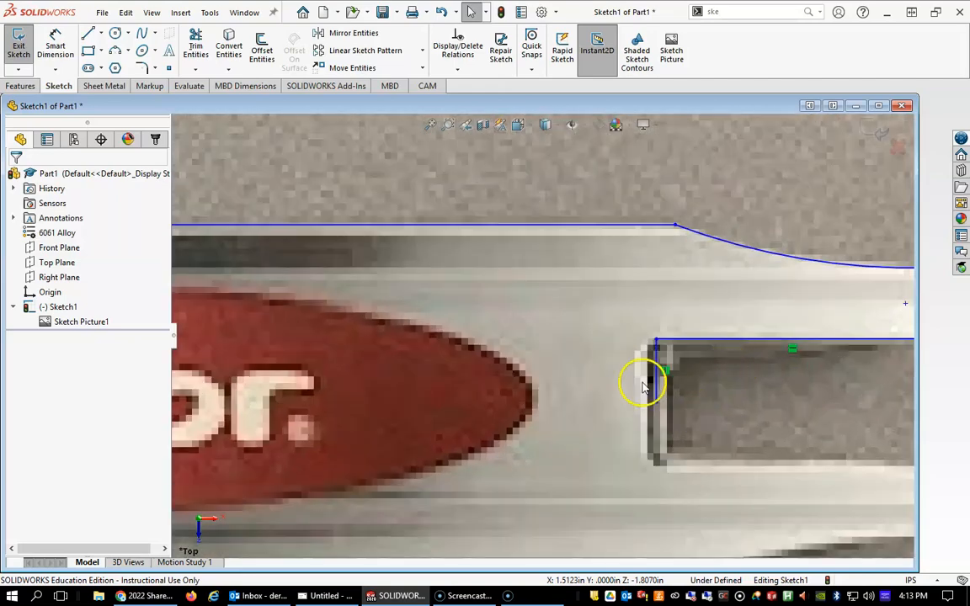
pyautogui.moveTo(658, 375); pyautogui.dragTo(643, 375)
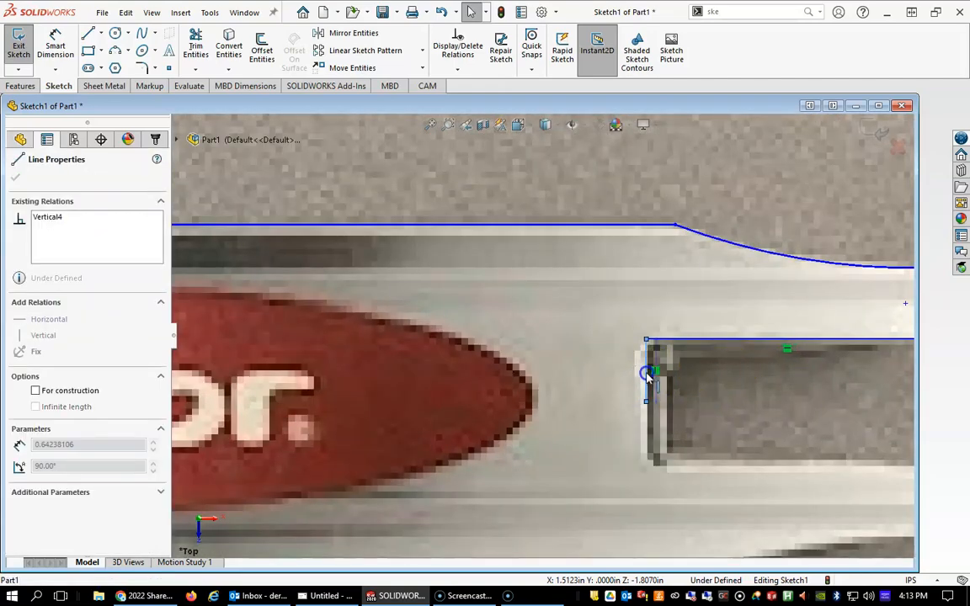
pyautogui.scroll(8, 747, 385)
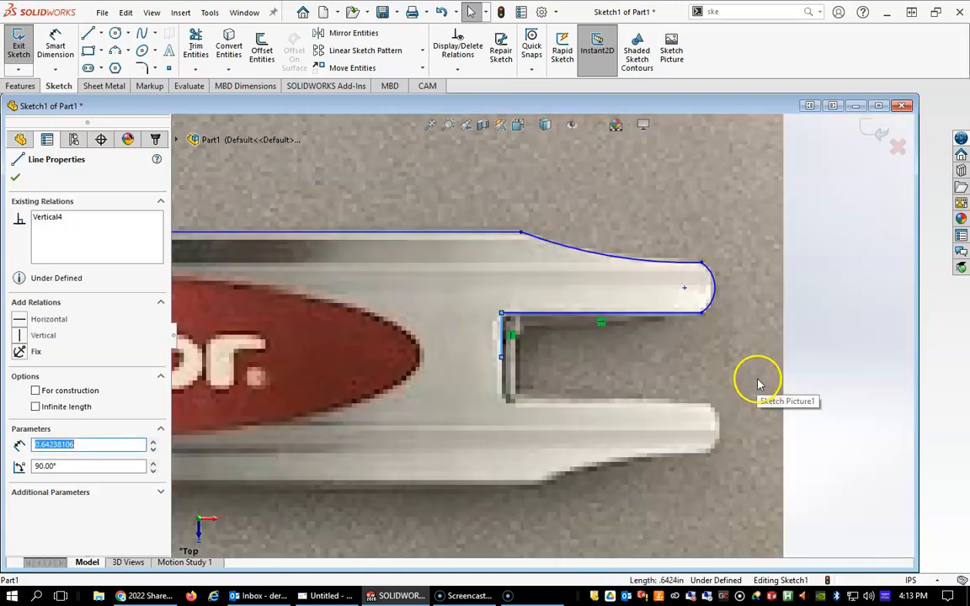
pyautogui.scroll(4, 382, 365)
pyautogui.scroll(-3, 470, 349)
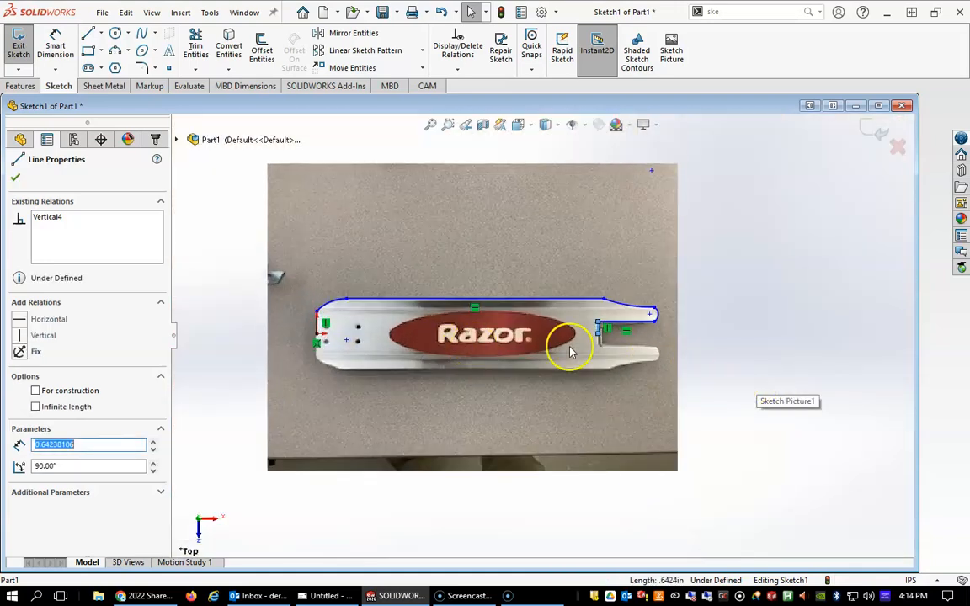
# - Draw a horizontal centerline from the origin to the lower end of the notch's vertical line
pyautogui.click(102, 36)
pyautogui.click(117, 64)
pyautogui.click(310, 335)
pyautogui.click(597, 334)
pyautogui.moveTo(596, 335)
pyautogui.mouseDown()
pyautogui.moveTo(606, 341)
pyautogui.moveTo(598, 335)
pyautogui.mouseUp()
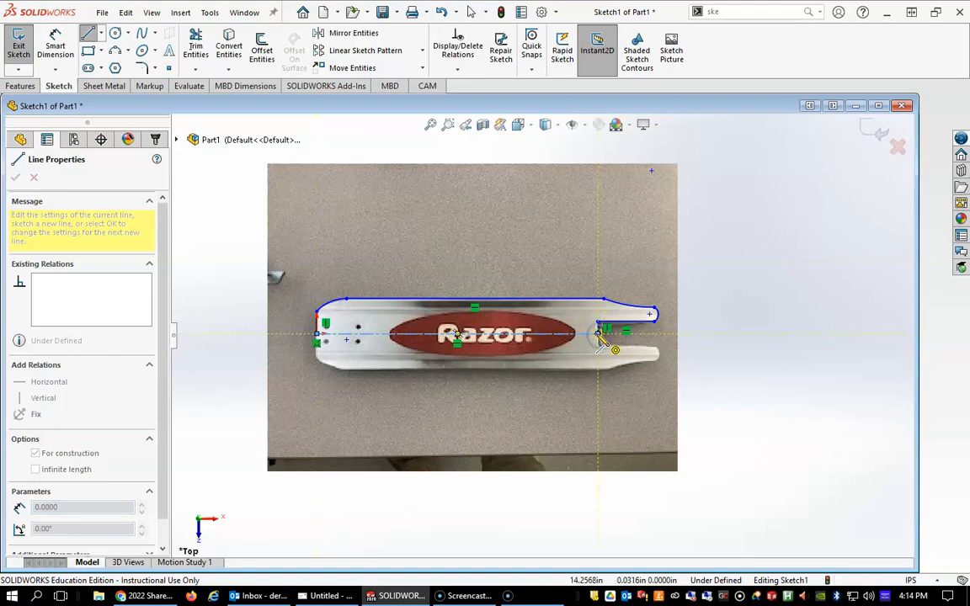
pyautogui.press('Escape')
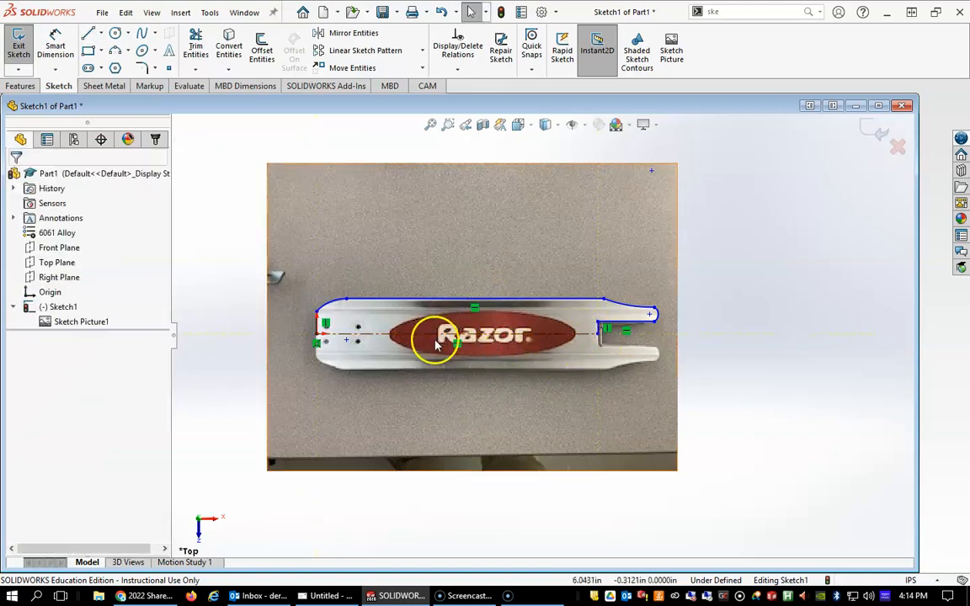
# - Dimension the board's overall length from the flat end's vertical line to the rounded tip arc as 17.3125 in
pyautogui.click(72, 42)
pyautogui.click(318, 331)
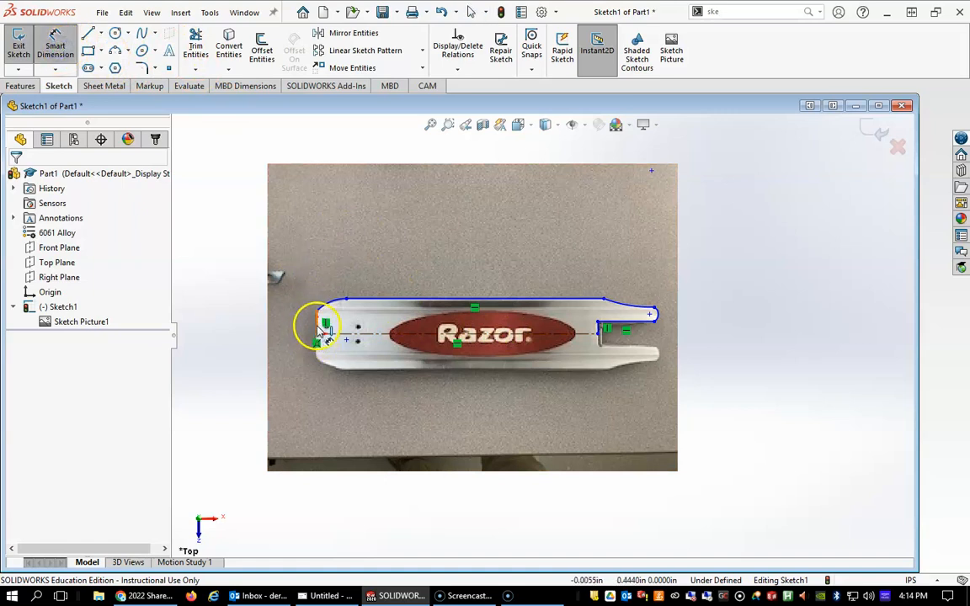
pyautogui.click(658, 320)
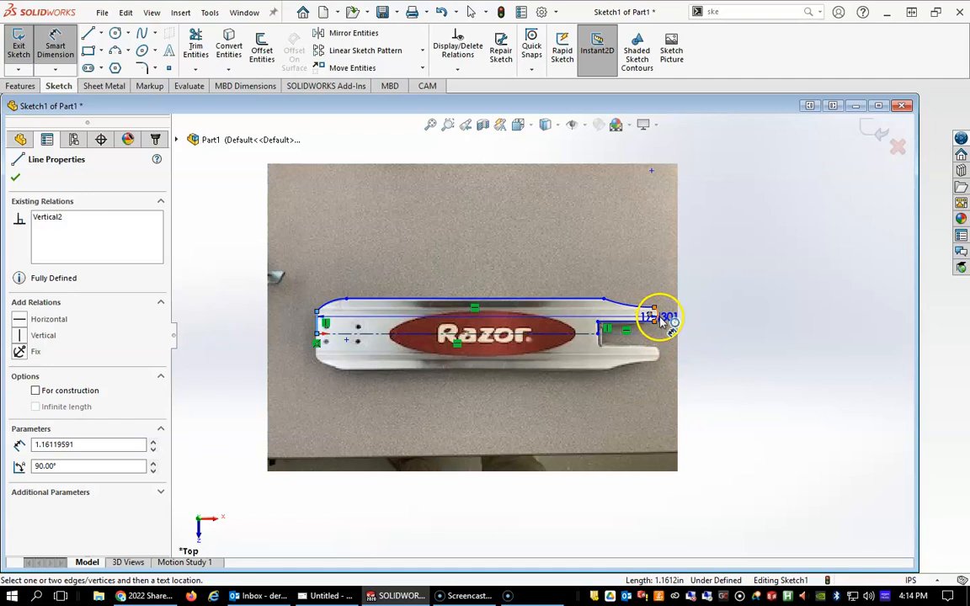
pyautogui.click(661, 321)
pyautogui.click(510, 251)
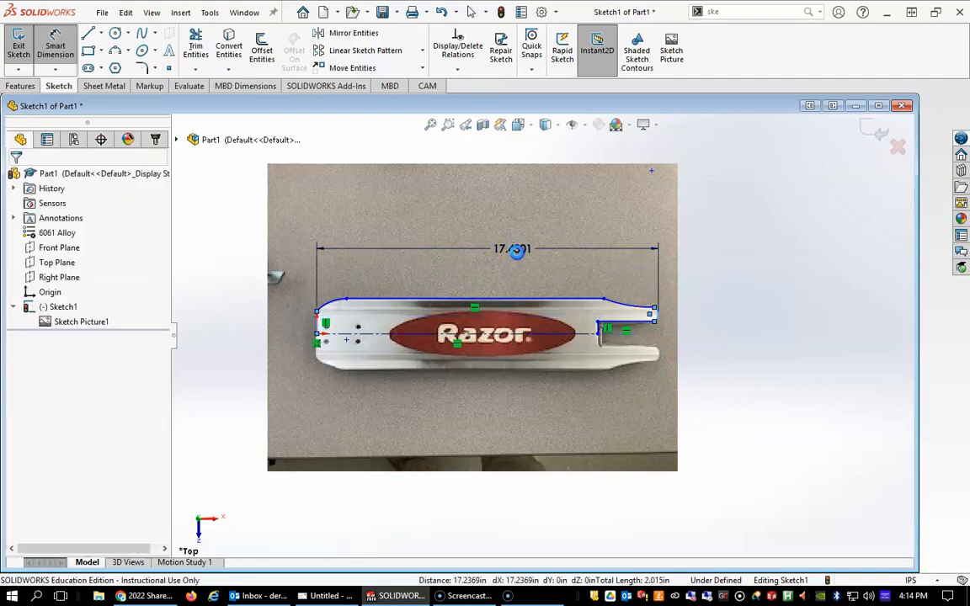
pyautogui.write('17')
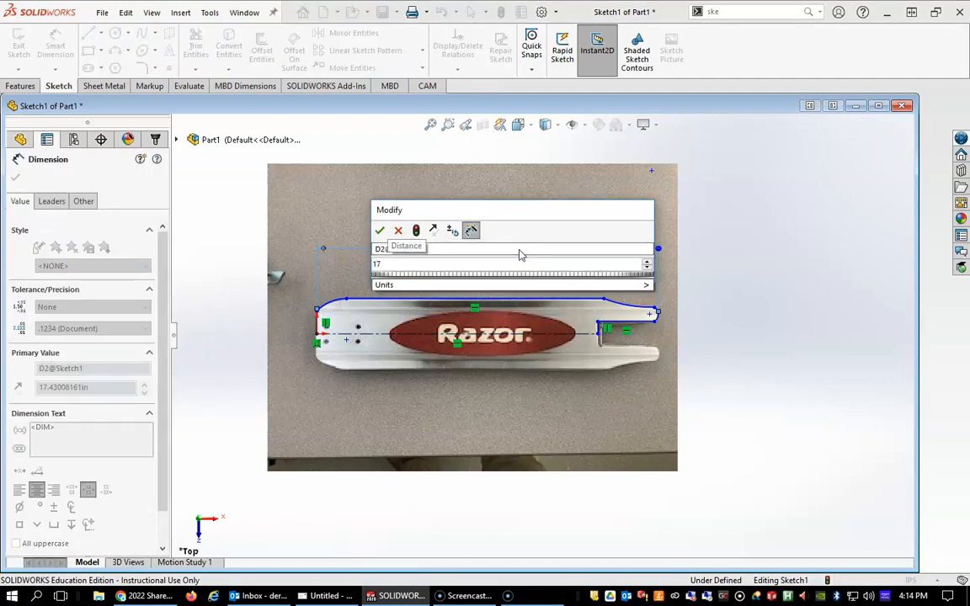
pyautogui.write('.5')
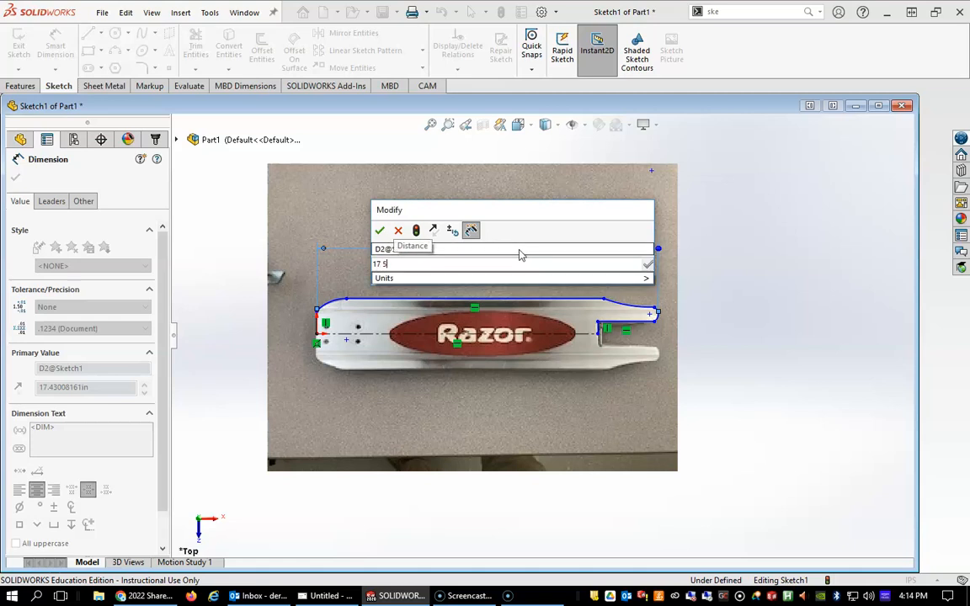
pyautogui.write('16')
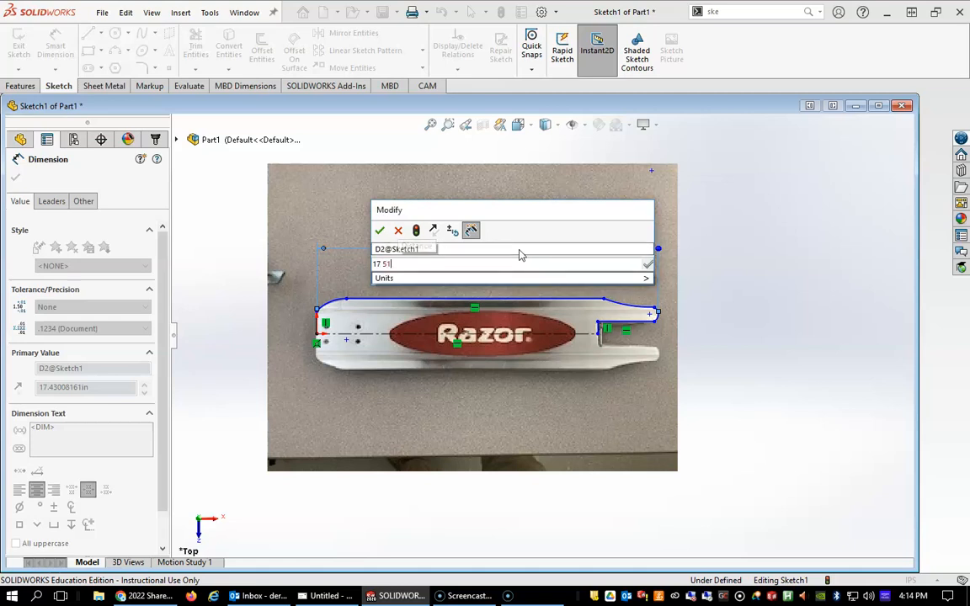
pyautogui.press('BackSpace')
pyautogui.press('BackSpace')
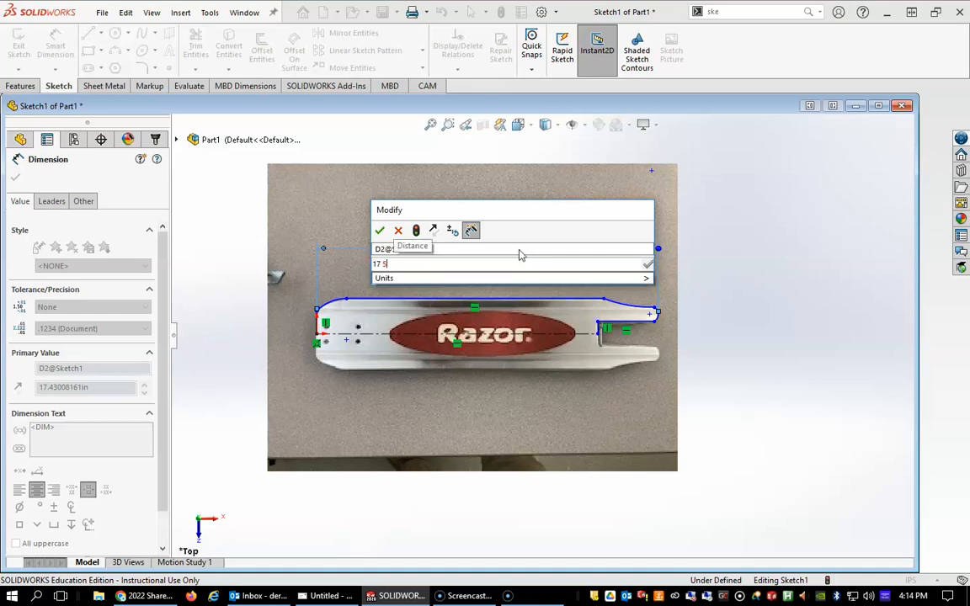
pyautogui.press('Return')
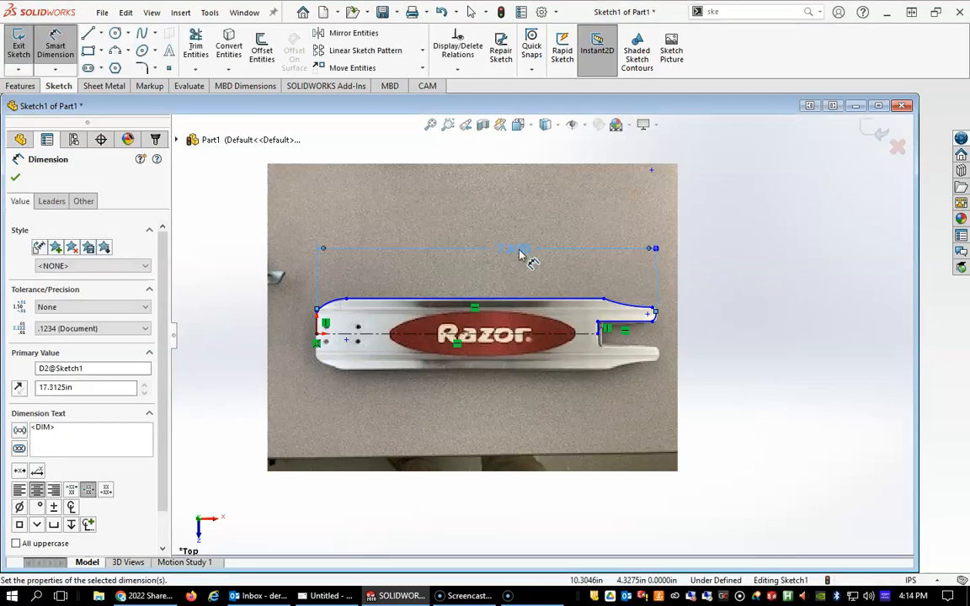
# - Dimension the board's full width as 3 5/8 in, doubling the upper edge line's distance across the centerline
pyautogui.scroll(-3, 585, 323)
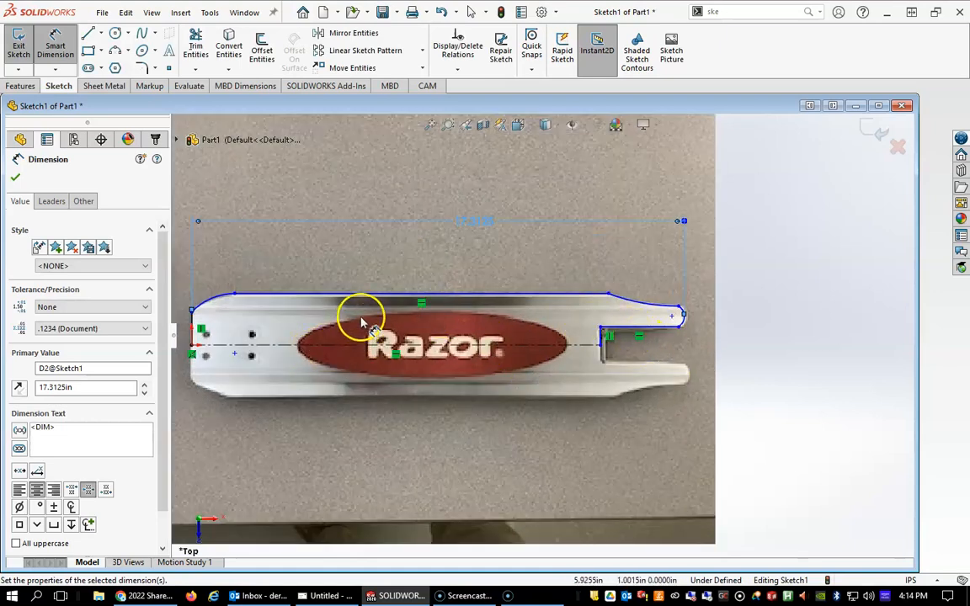
pyautogui.click(329, 346)
pyautogui.click(346, 294)
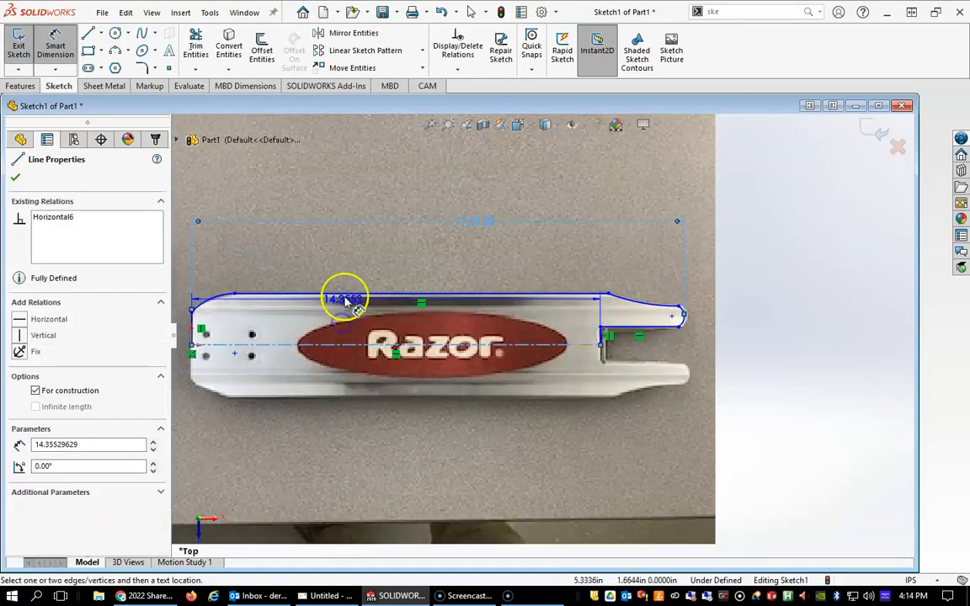
pyautogui.click(283, 438)
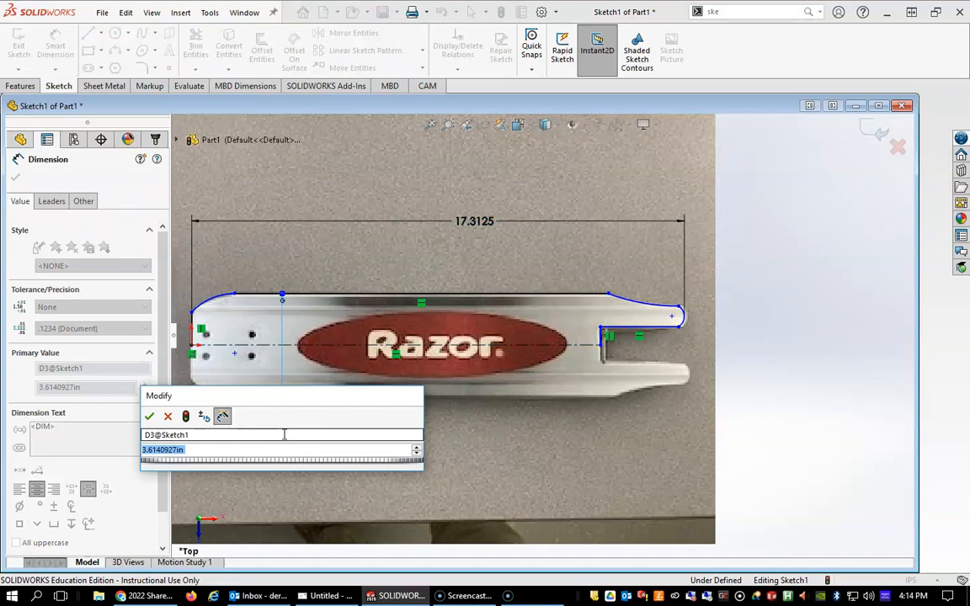
pyautogui.write('3 5/')
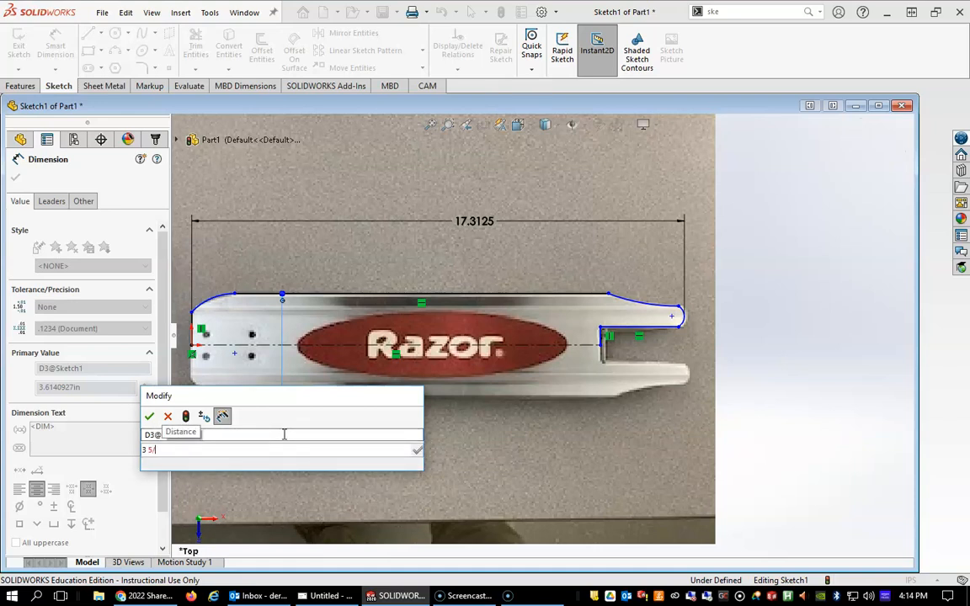
pyautogui.write('8')
pyautogui.press('Return')
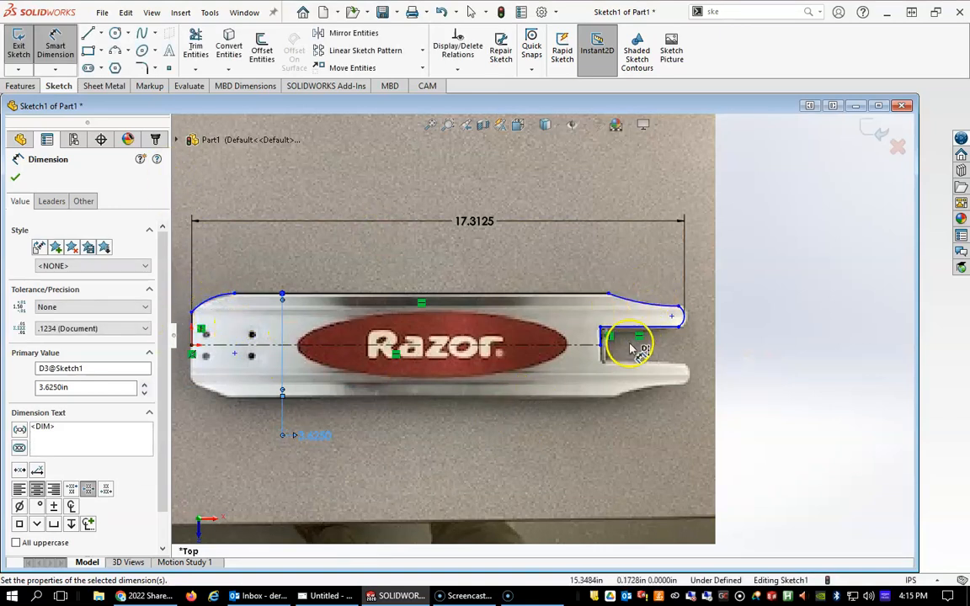
# - Dimension the distance from the flat end at the origin to the notch's vertical line as 14.25 in
pyautogui.scroll(-2, 633, 340)
pyautogui.scroll(3, 625, 346)
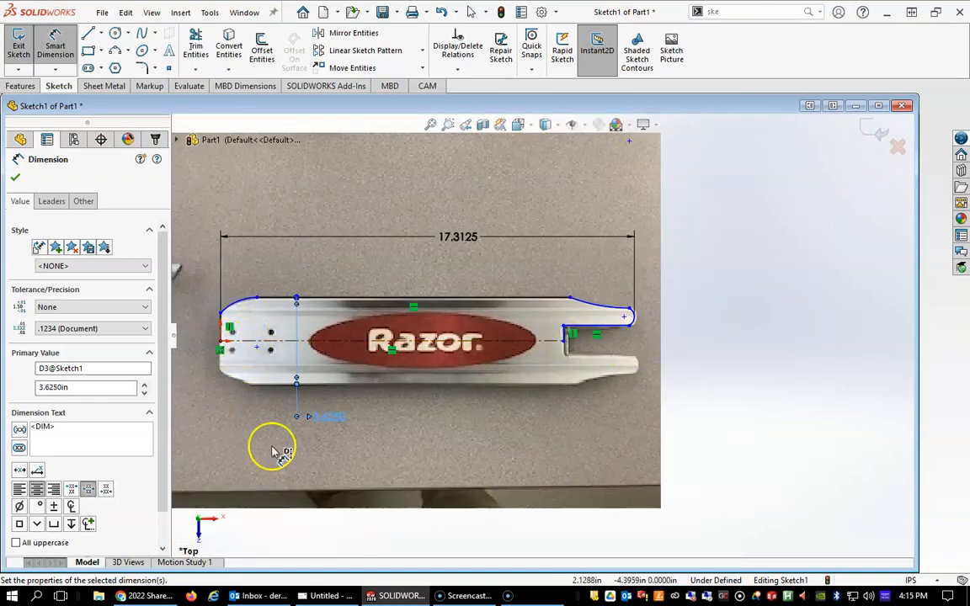
pyautogui.click(221, 341)
pyautogui.click(566, 346)
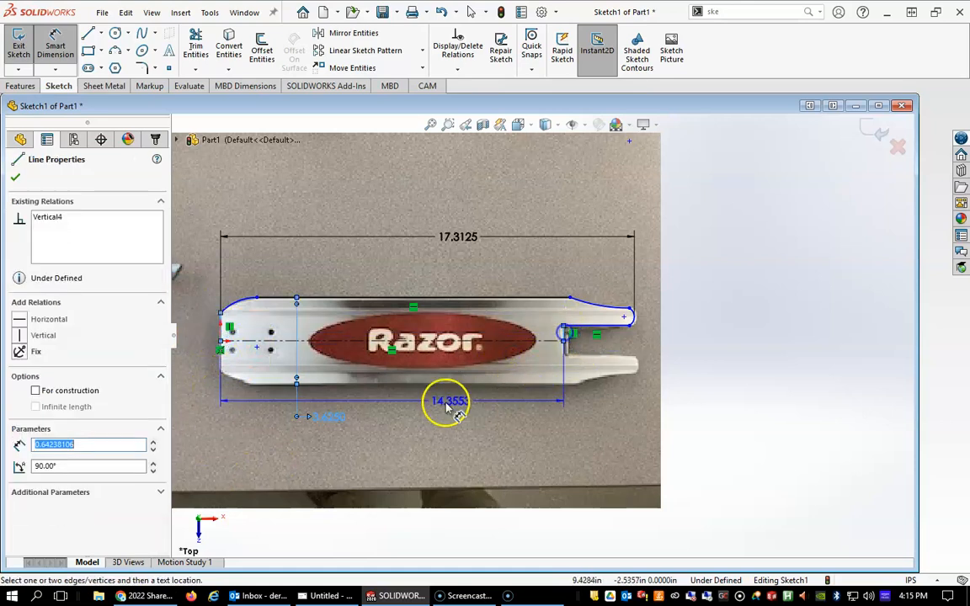
pyautogui.click(444, 403)
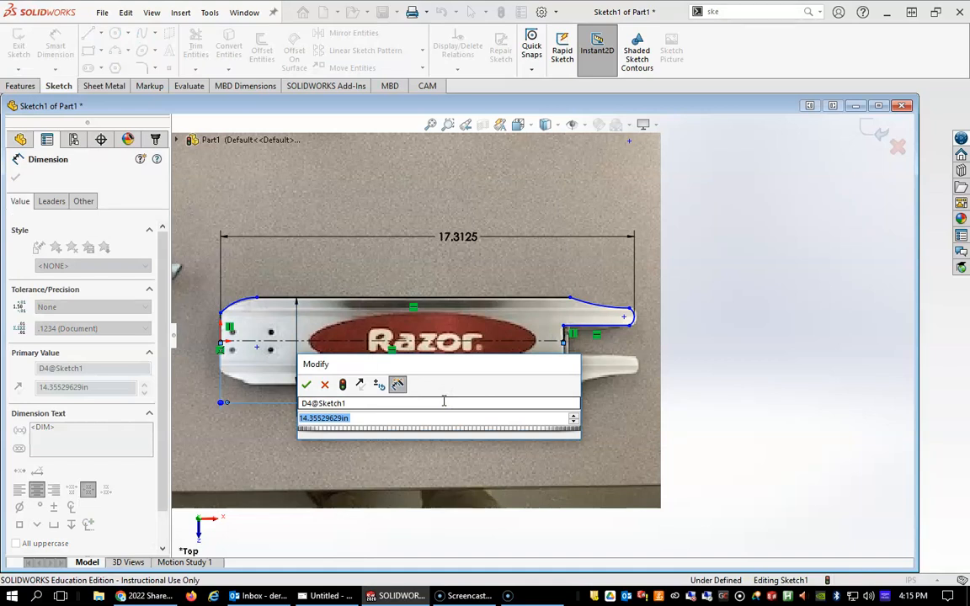
pyautogui.write('14.25')
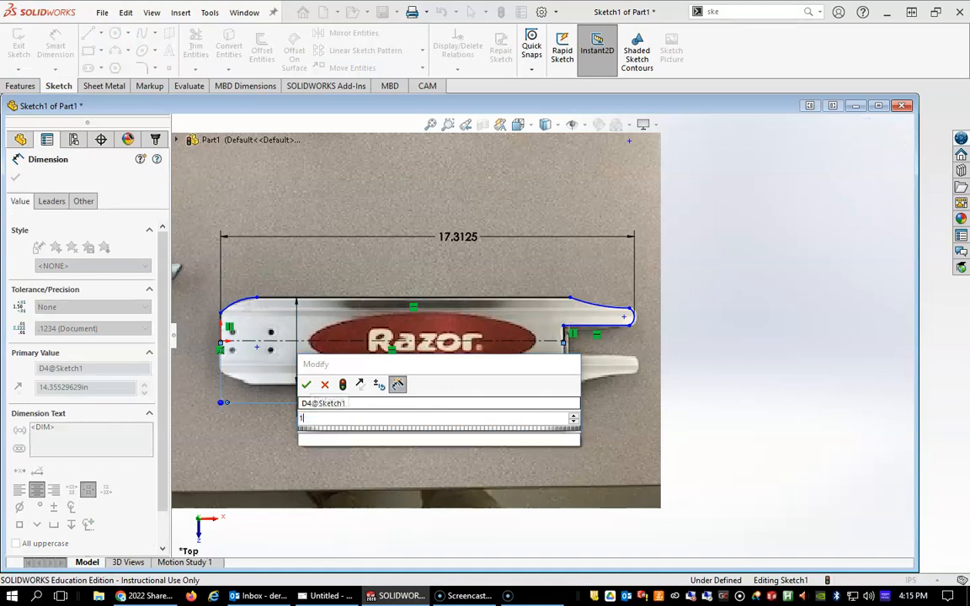
pyautogui.press('Return')
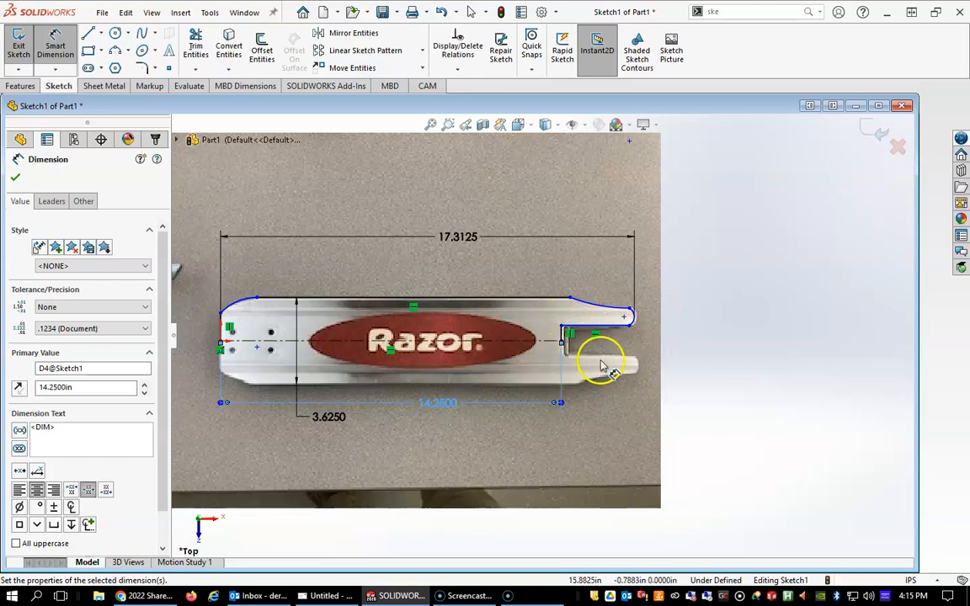
# - Dimension the notch's full width as 1 5/16 in, doubling its horizontal line's distance across the centerline
pyautogui.scroll(-1, 594, 365)
pyautogui.scroll(1, 559, 358)
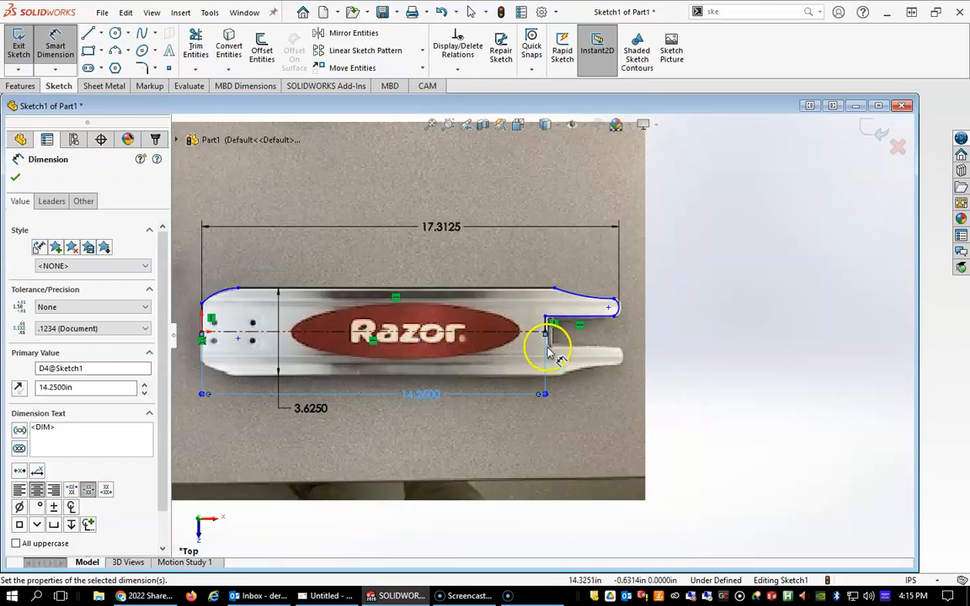
pyautogui.click(511, 333)
pyautogui.click(581, 320)
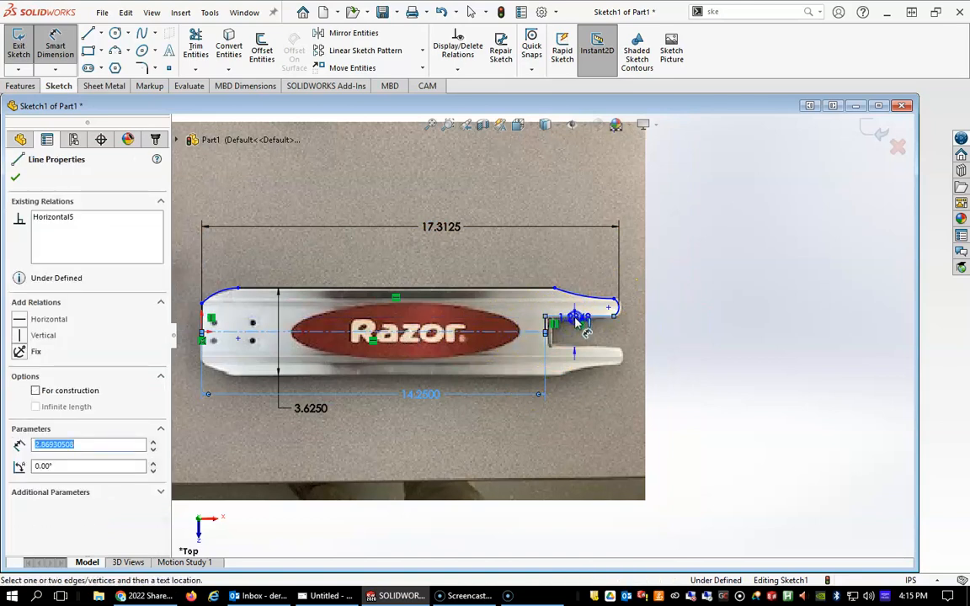
pyautogui.click(608, 398)
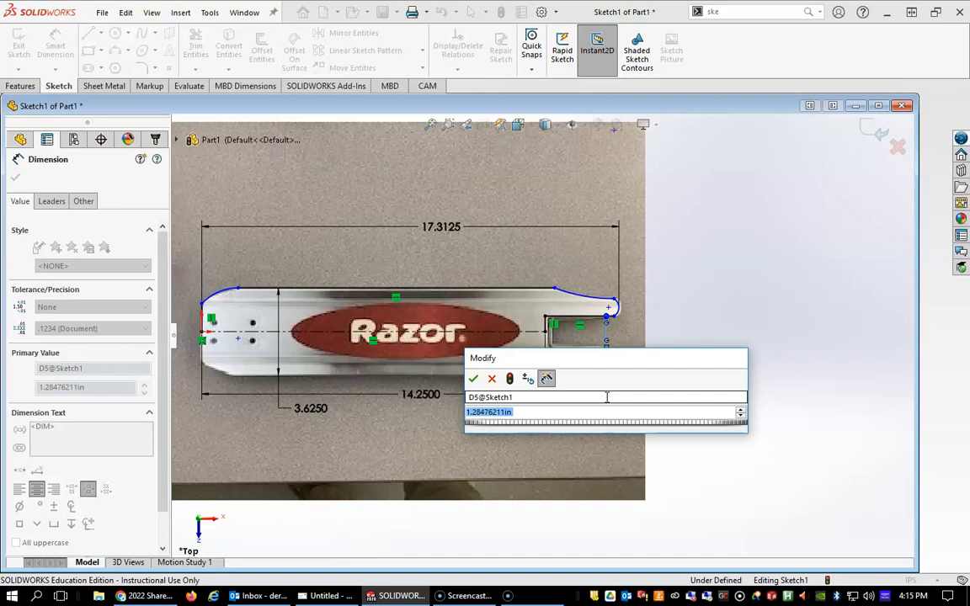
pyautogui.write('1')
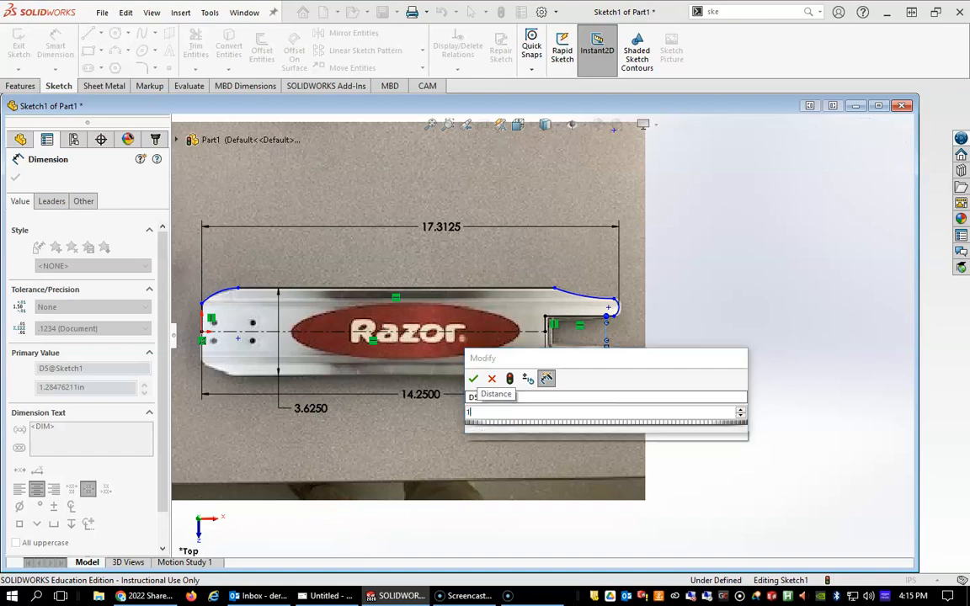
pyautogui.write(' 5/16')
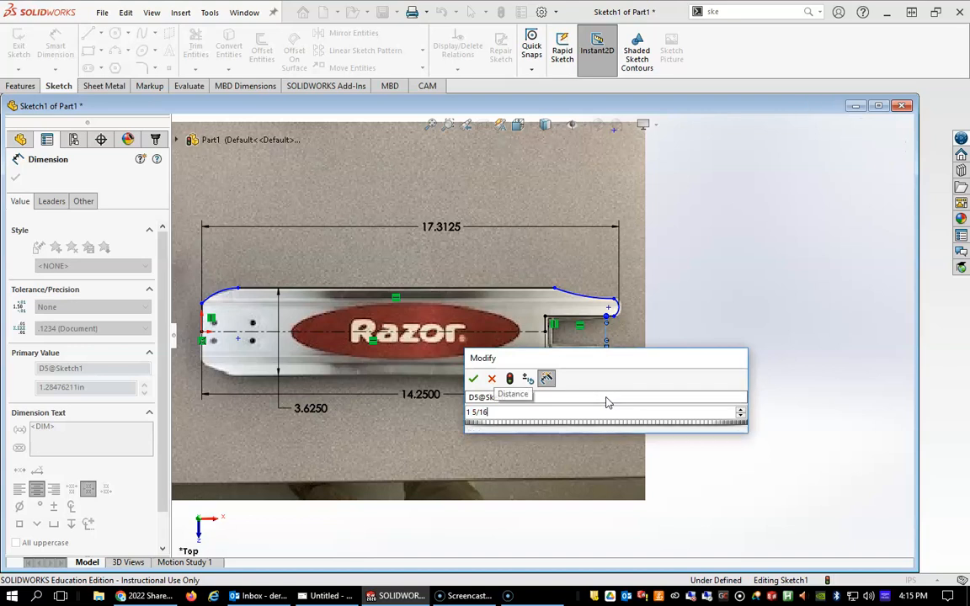
pyautogui.press('Return')
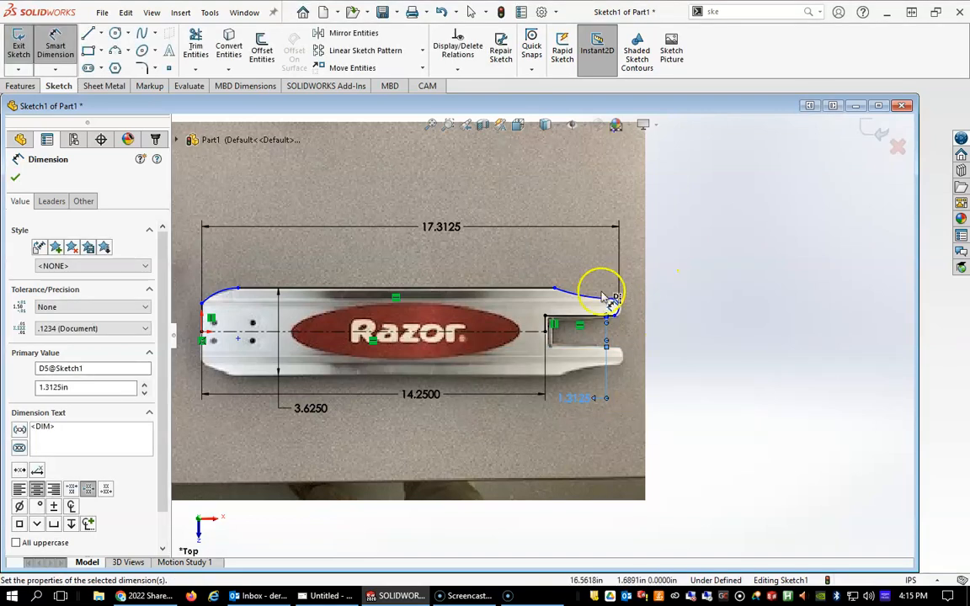
# - Dimension the radius of the arc at the prong's rounded tip as 0.43 in
pyautogui.scroll(-3, 572, 291)
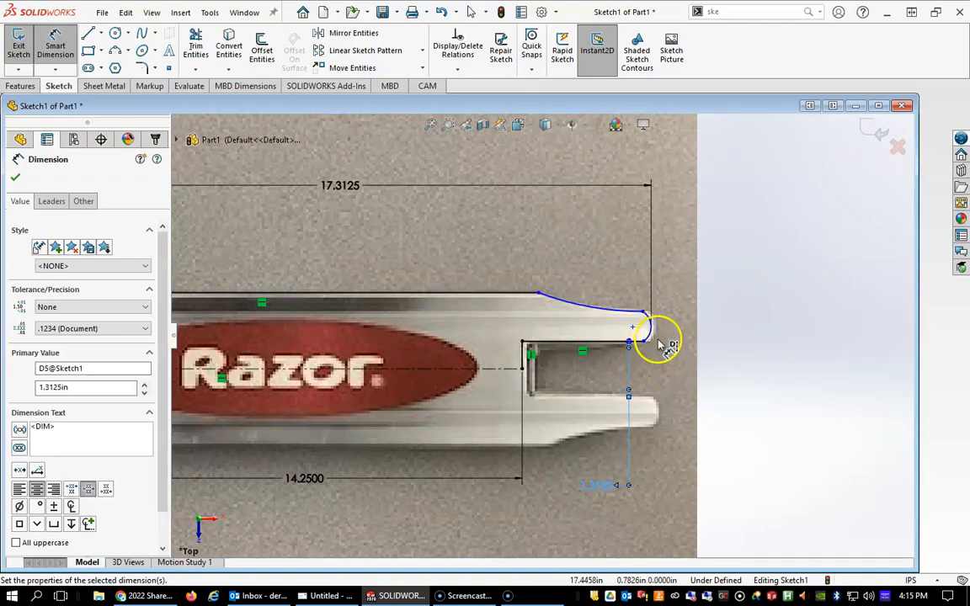
pyautogui.click(649, 324)
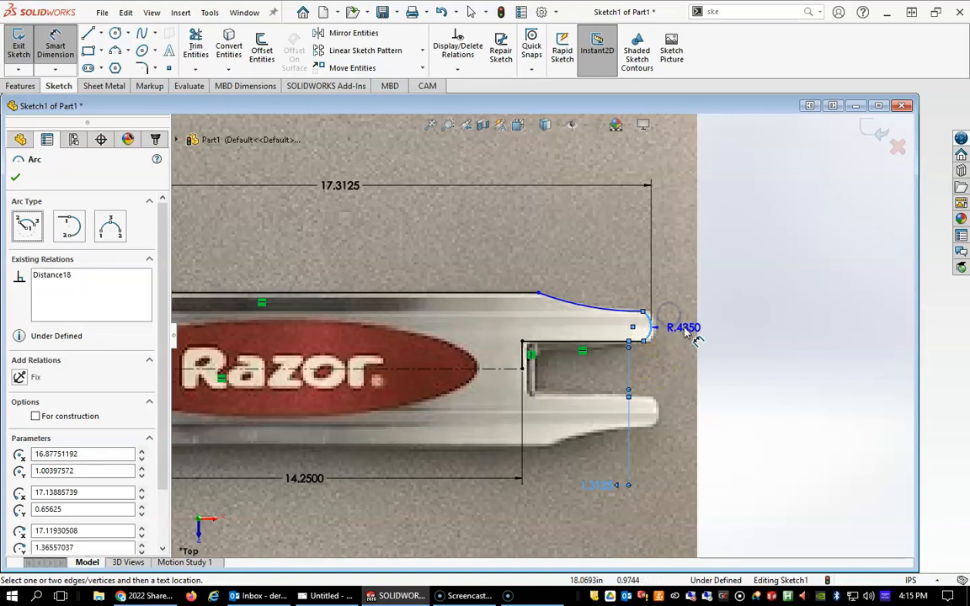
pyautogui.click(684, 320)
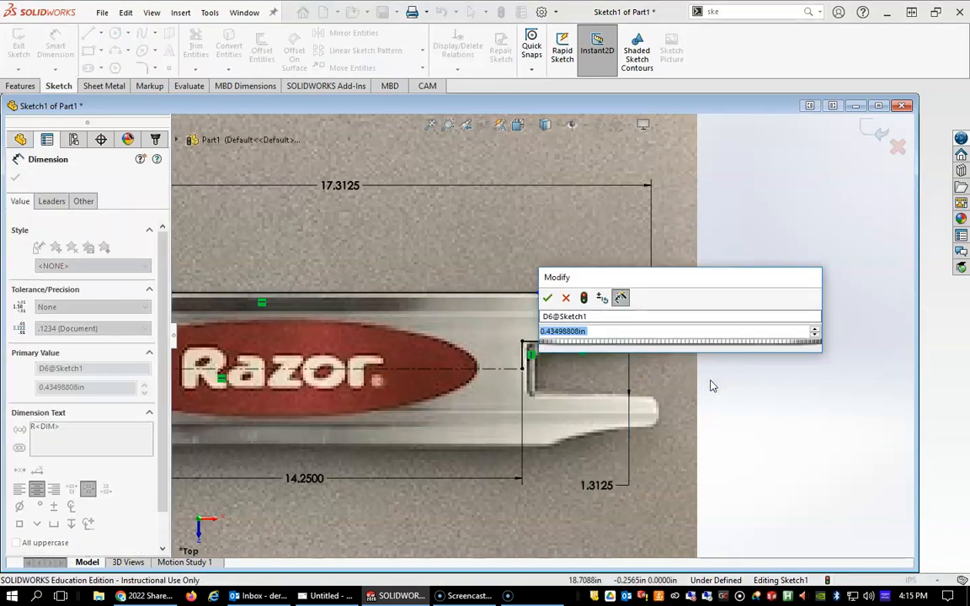
pyautogui.write('.43')
pyautogui.press('Return')
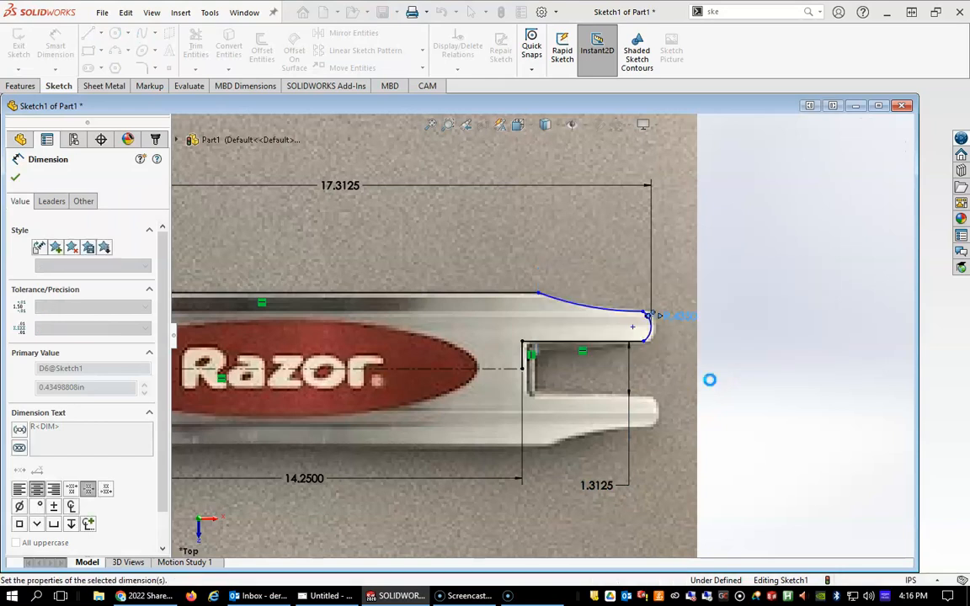
# - Dimension the radius of the concave arc between the upper edge and the prong tip as 7 in, and finish dimensioning
pyautogui.click(597, 317)
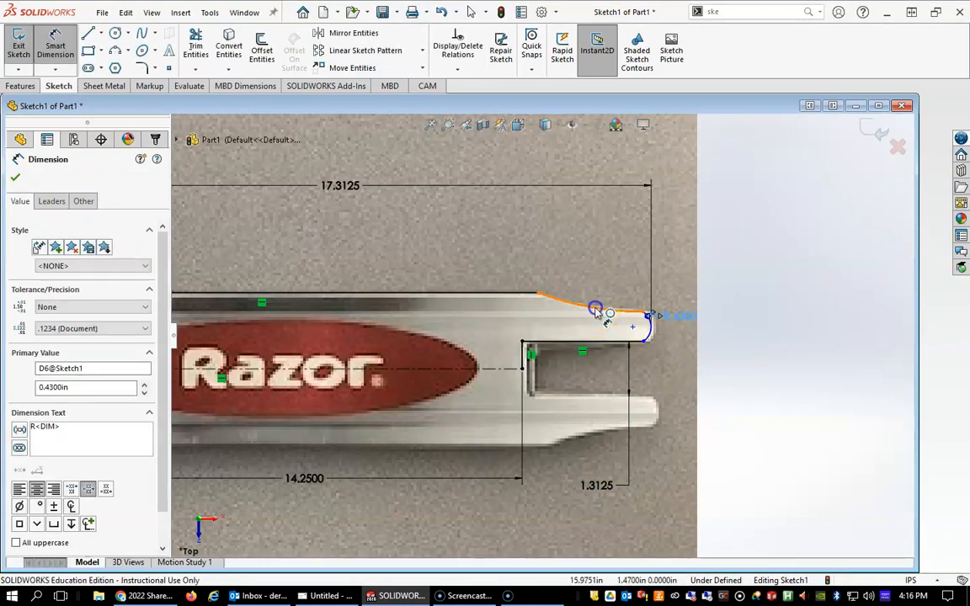
pyautogui.click(610, 280)
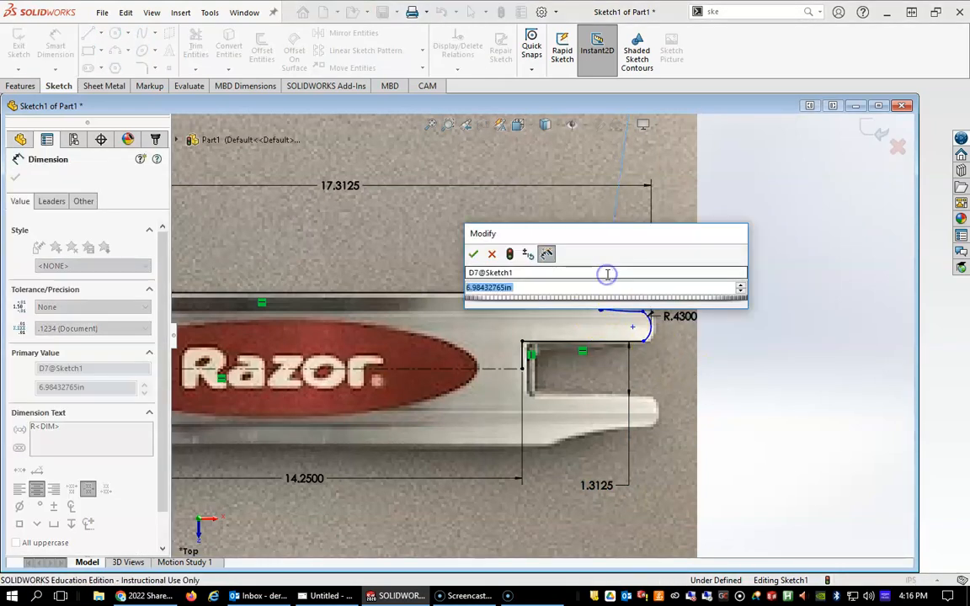
pyautogui.write('7')
pyautogui.press('Return')
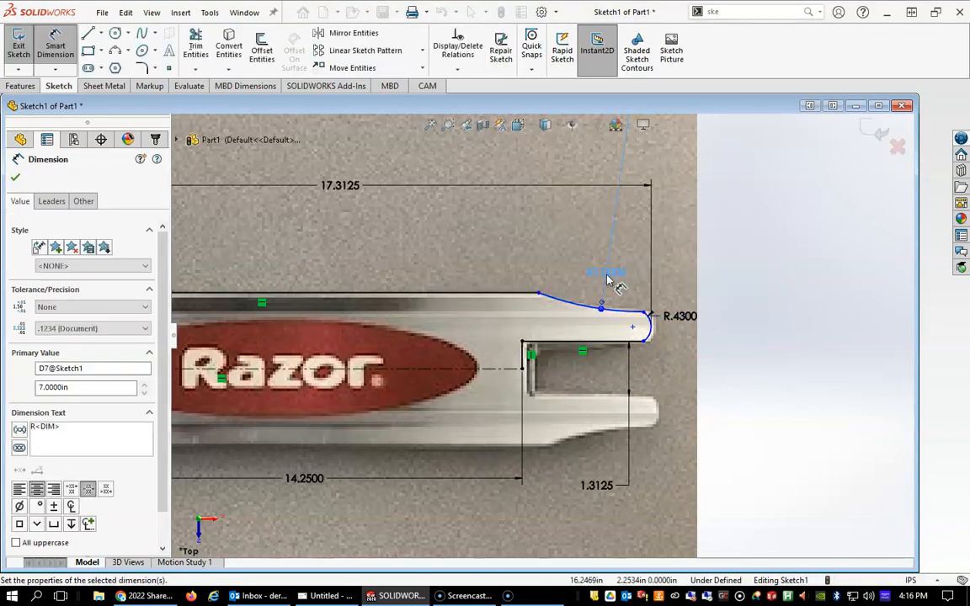
pyautogui.scroll(-2, 566, 327)
pyautogui.scroll(3, 573, 328)
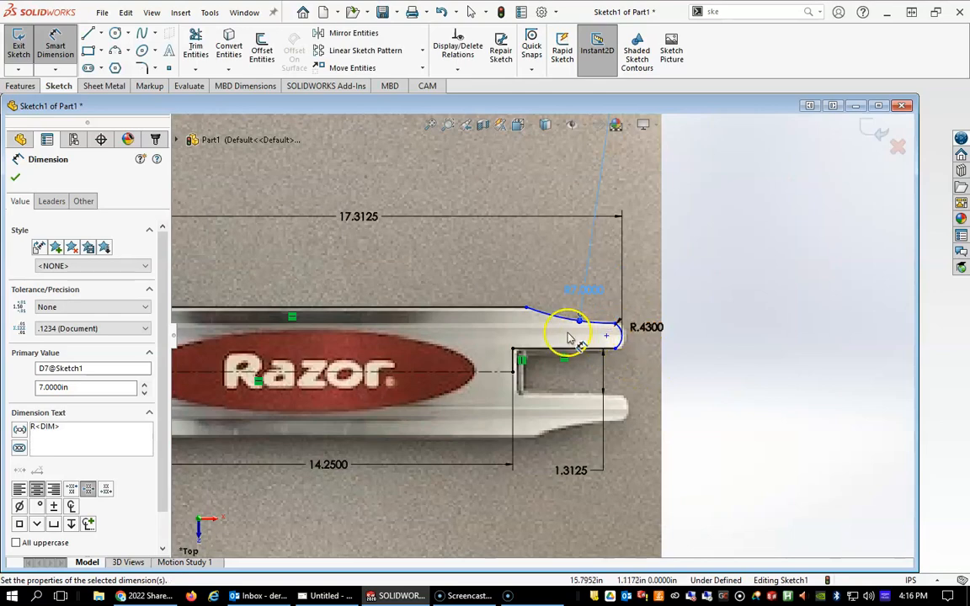
pyautogui.scroll(-1, 337, 346)
pyautogui.scroll(2, 339, 347)
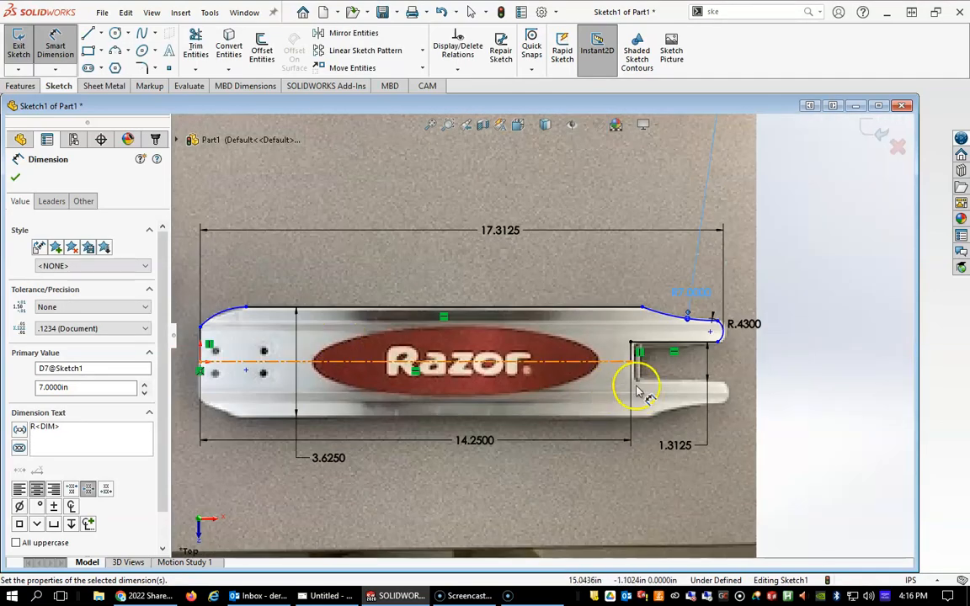
pyautogui.scroll(3, 628, 341)
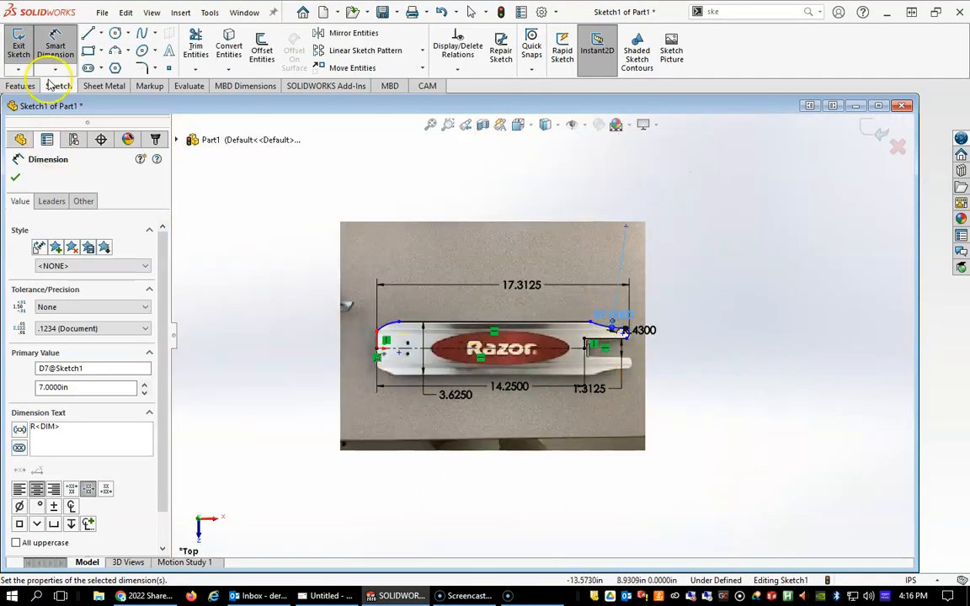
pyautogui.click(52, 37)
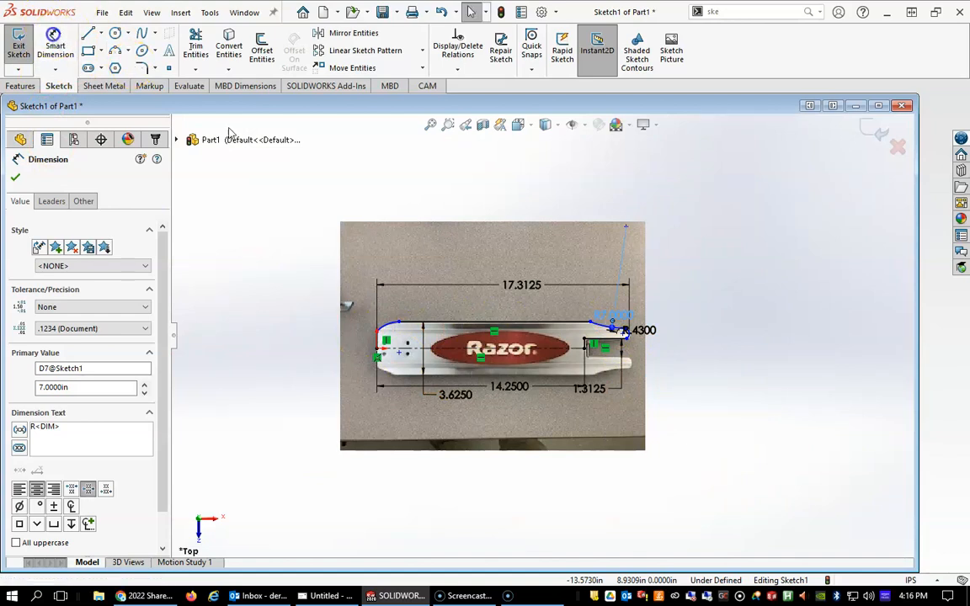
# - Dimension the vertical distance from the origin to the centre of the 7 in concave arc, accepting the proposed value
pyautogui.click(386, 390)
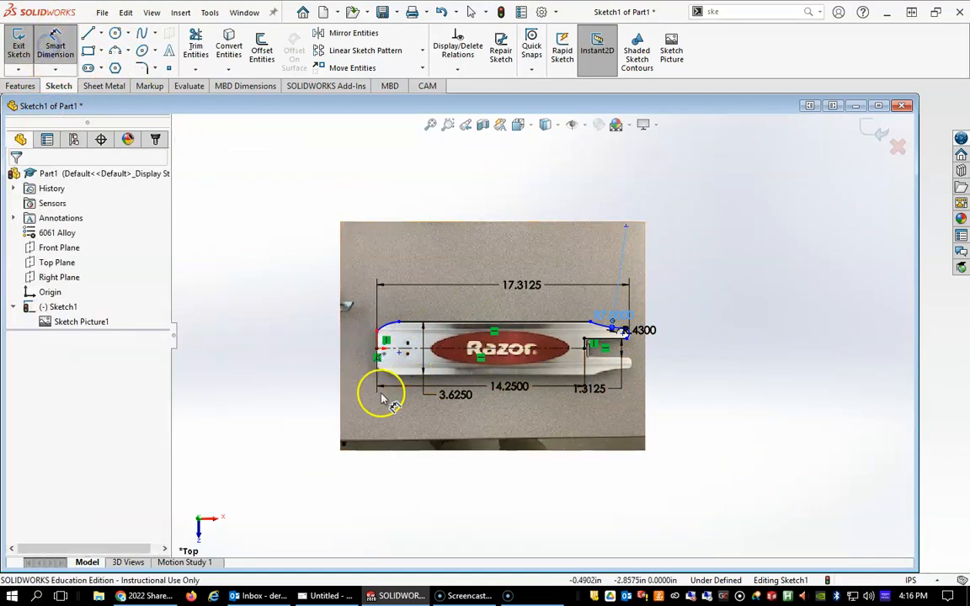
pyautogui.click(378, 350)
pyautogui.moveTo(627, 231)
pyautogui.mouseDown()
pyautogui.moveTo(370, 253)
pyautogui.moveTo(384, 263)
pyautogui.moveTo(355, 264)
pyautogui.mouseUp()
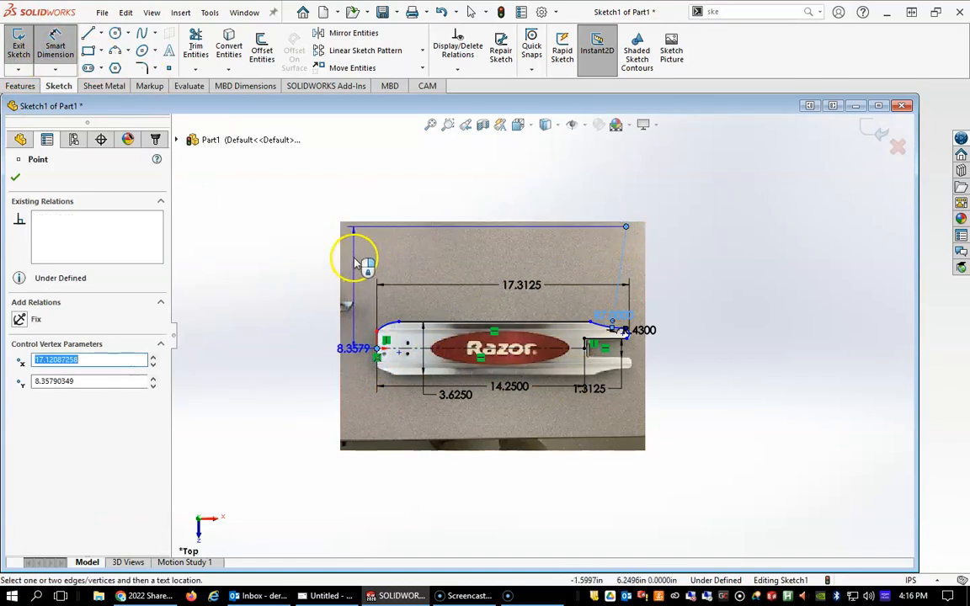
pyautogui.click(355, 263)
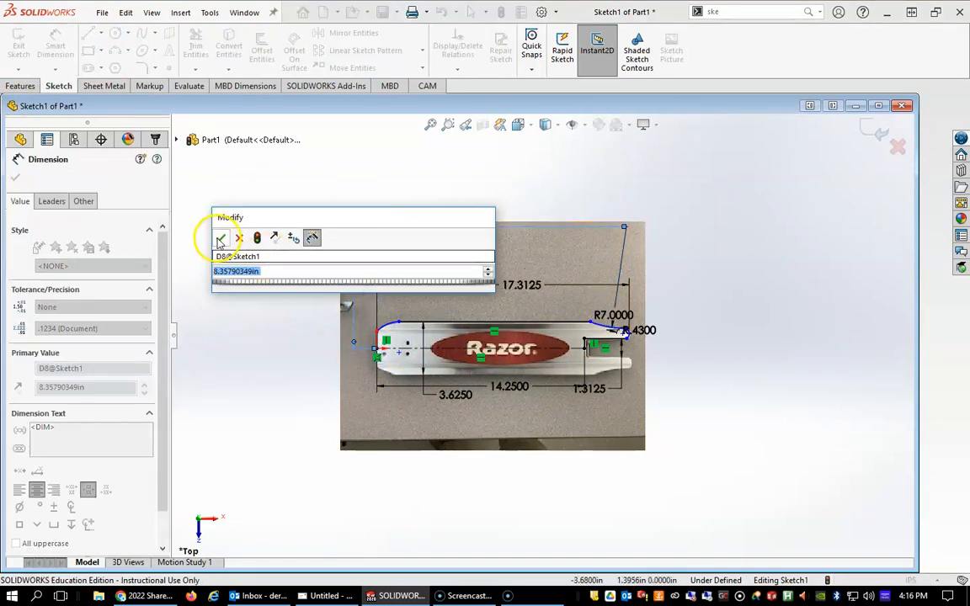
pyautogui.click(220, 240)
pyautogui.click(470, 303)
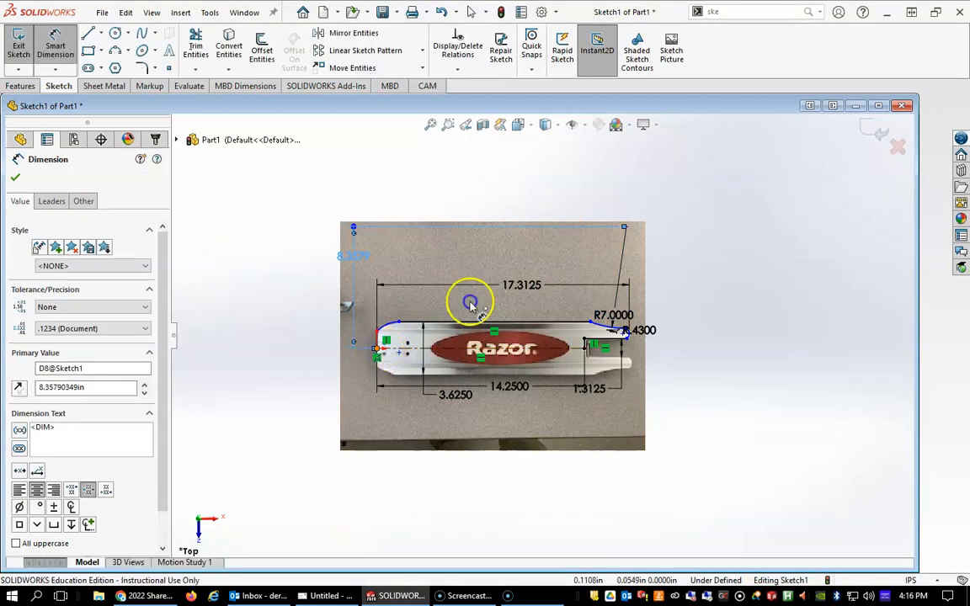
pyautogui.click(625, 228)
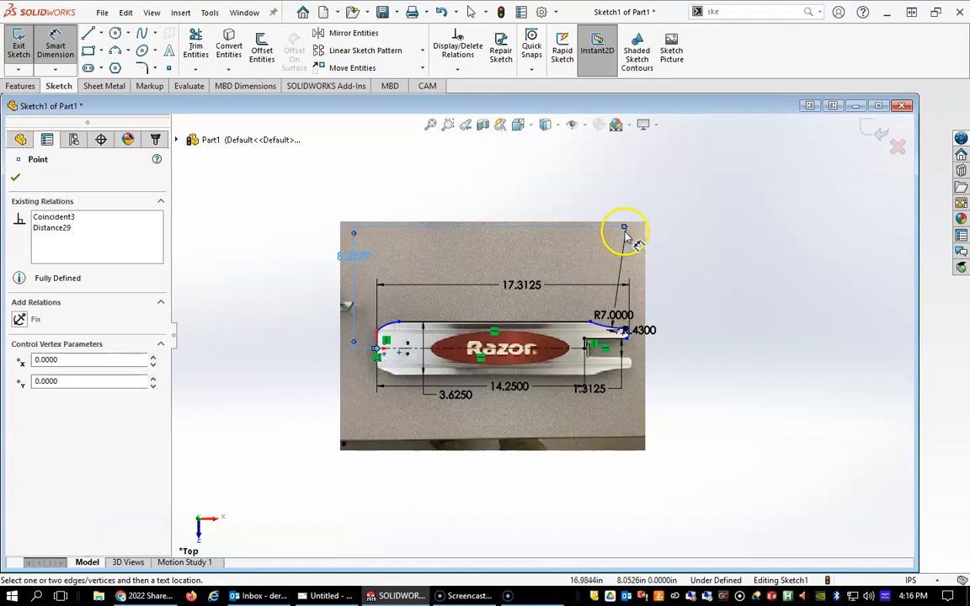
pyautogui.click(628, 230)
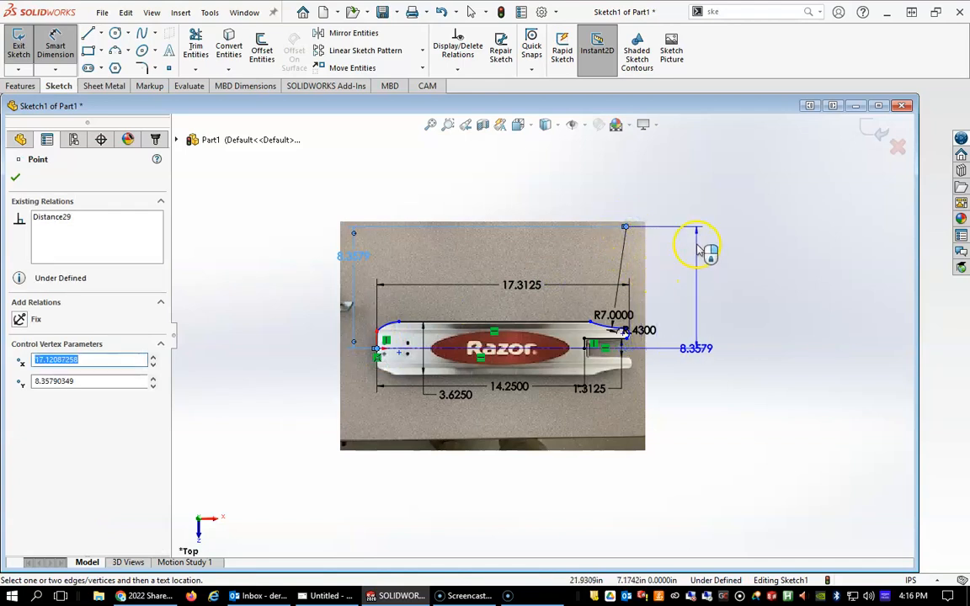
pyautogui.click(696, 248)
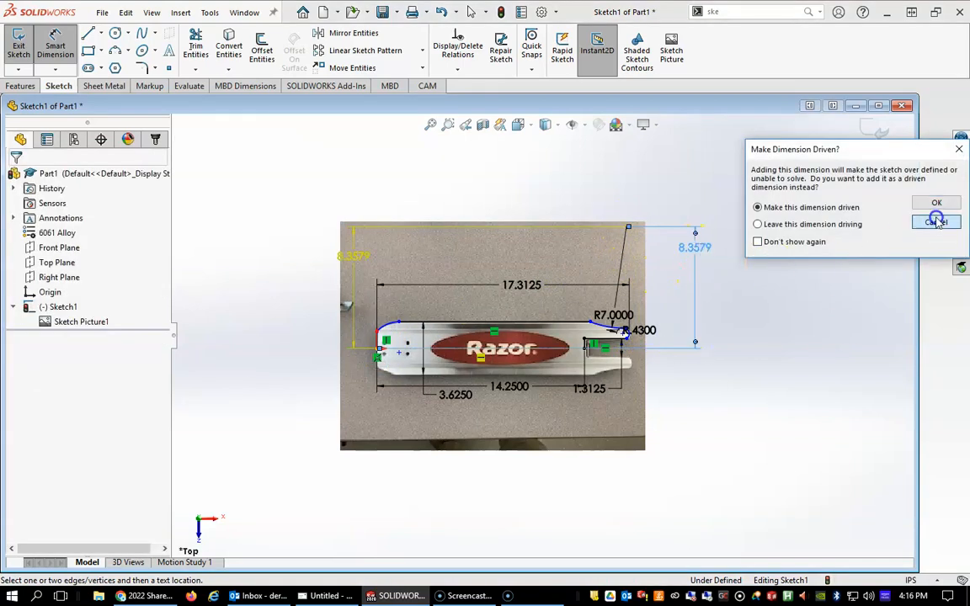
pyautogui.click(937, 221)
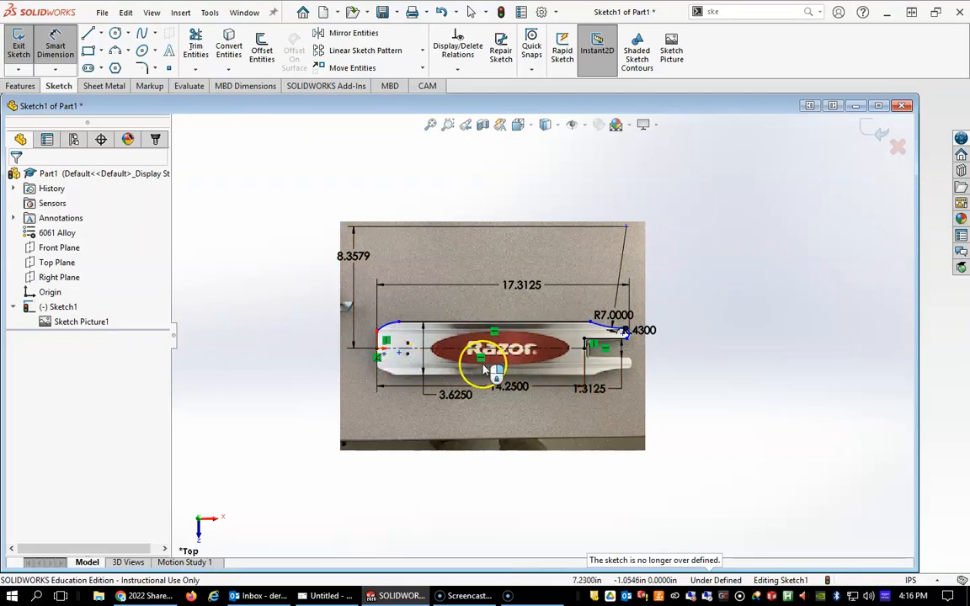
# - Dimension the horizontal distance from the origin to the centre of the 7 in concave arc below the picture, accepting the proposed value
pyautogui.click(52, 50)
pyautogui.click(381, 353)
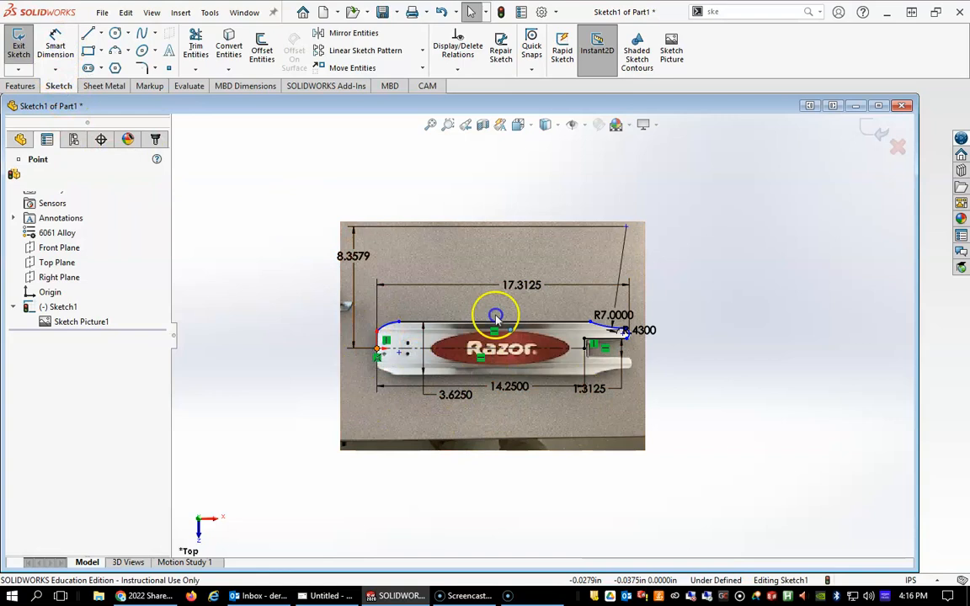
pyautogui.click(54, 46)
pyautogui.click(380, 354)
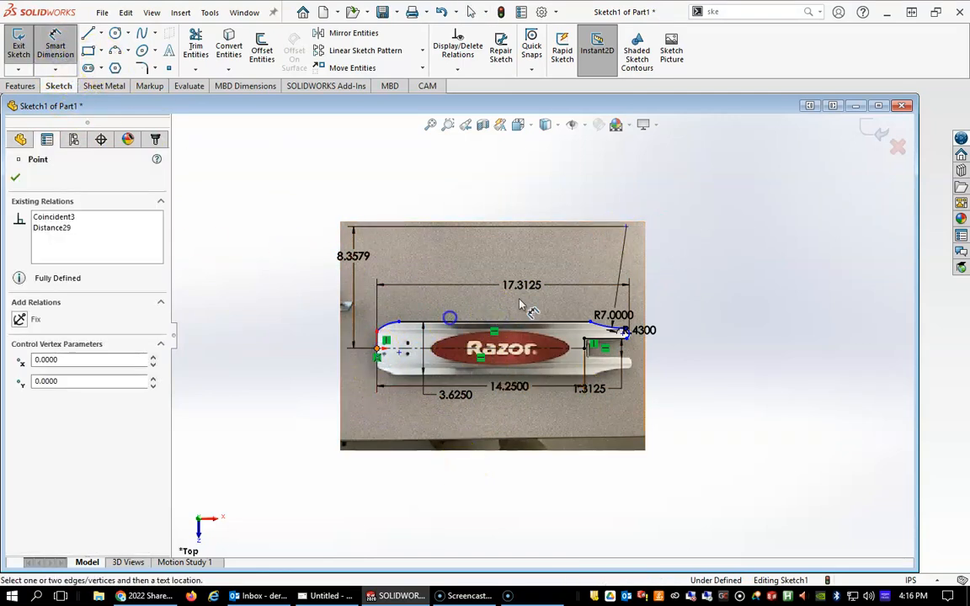
pyautogui.click(626, 228)
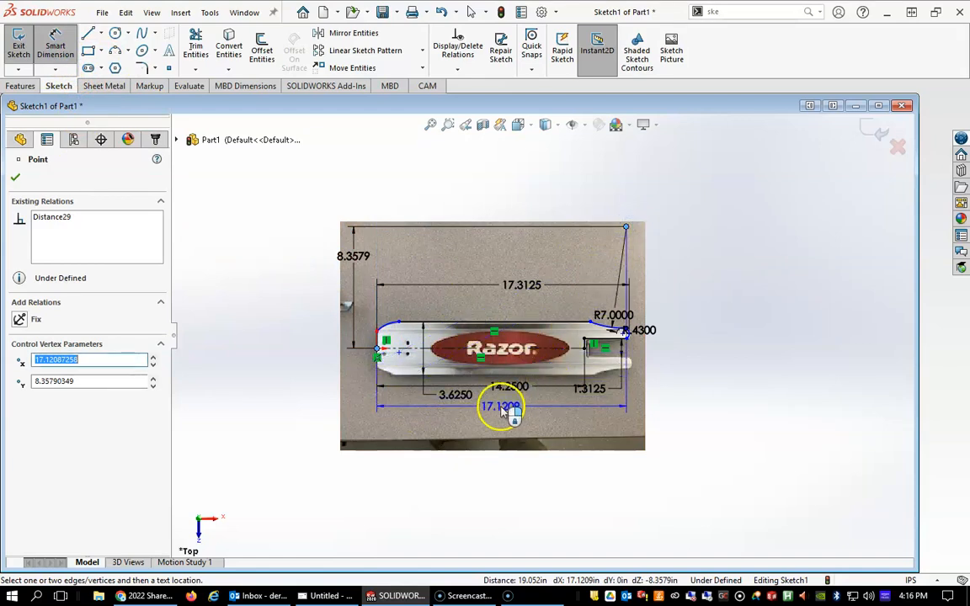
pyautogui.click(503, 483)
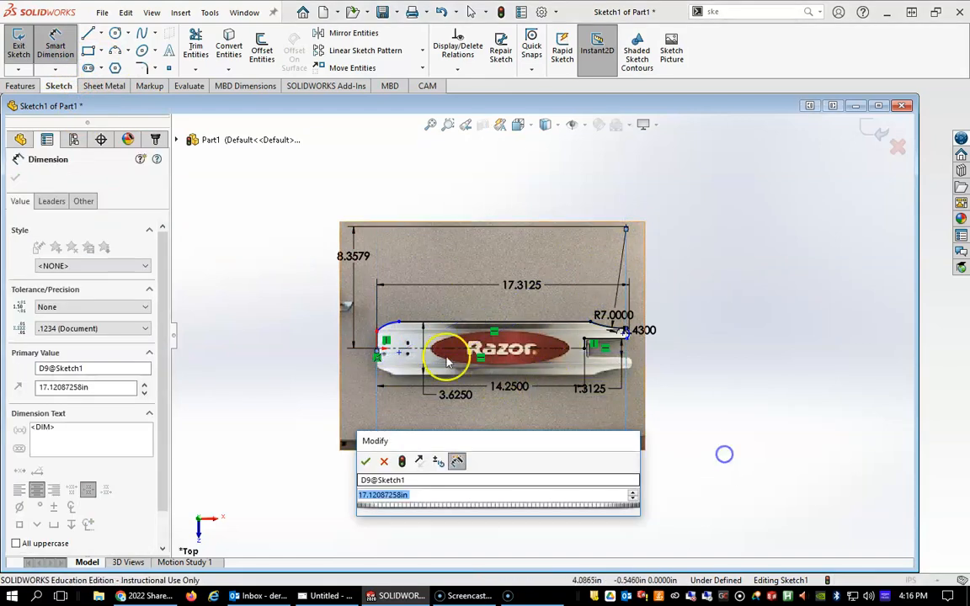
pyautogui.click(366, 462)
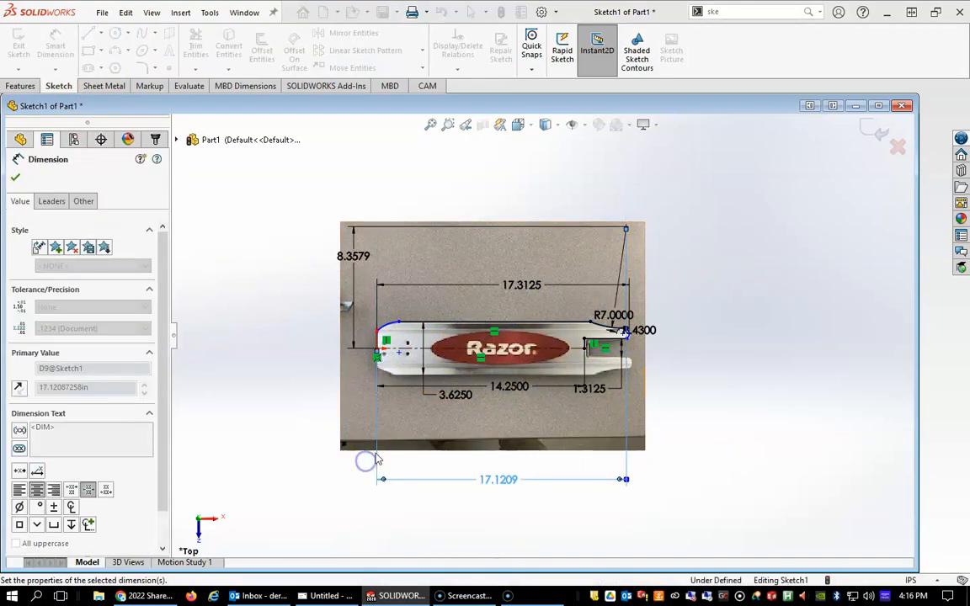
# - Make the corner arc at the board's flat end tangent to the long upper edge line
pyautogui.press('f')
pyautogui.scroll(-5, 407, 352)
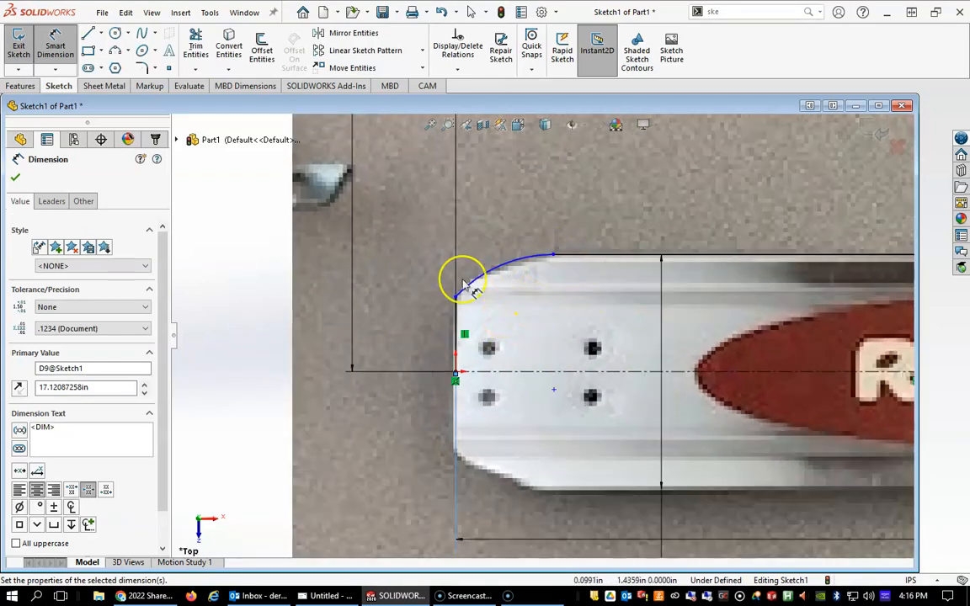
pyautogui.press('Escape')
pyautogui.click(593, 255)
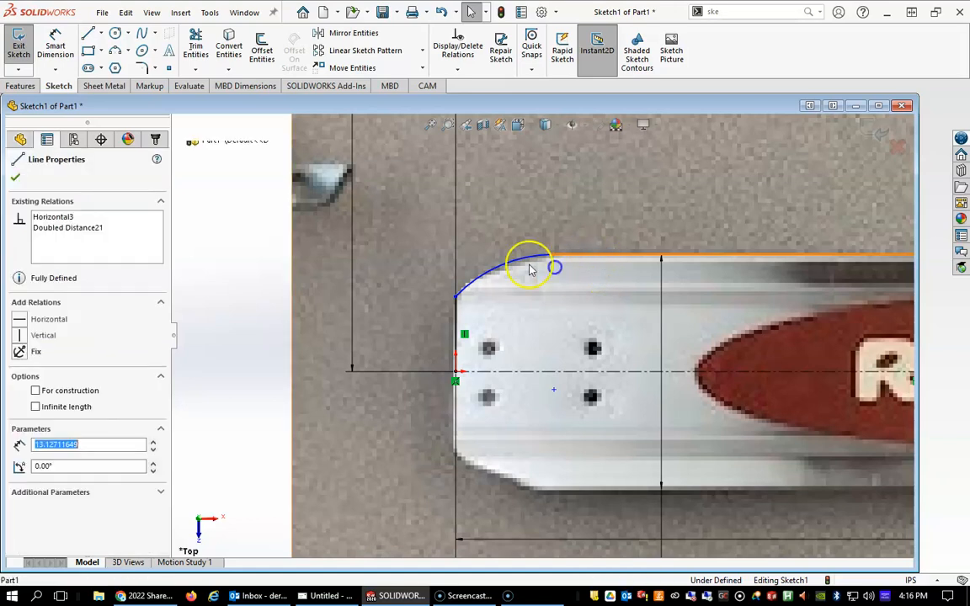
pyautogui.keyDown('ctrl'); pyautogui.click(546, 270); pyautogui.keyUp('ctrl')
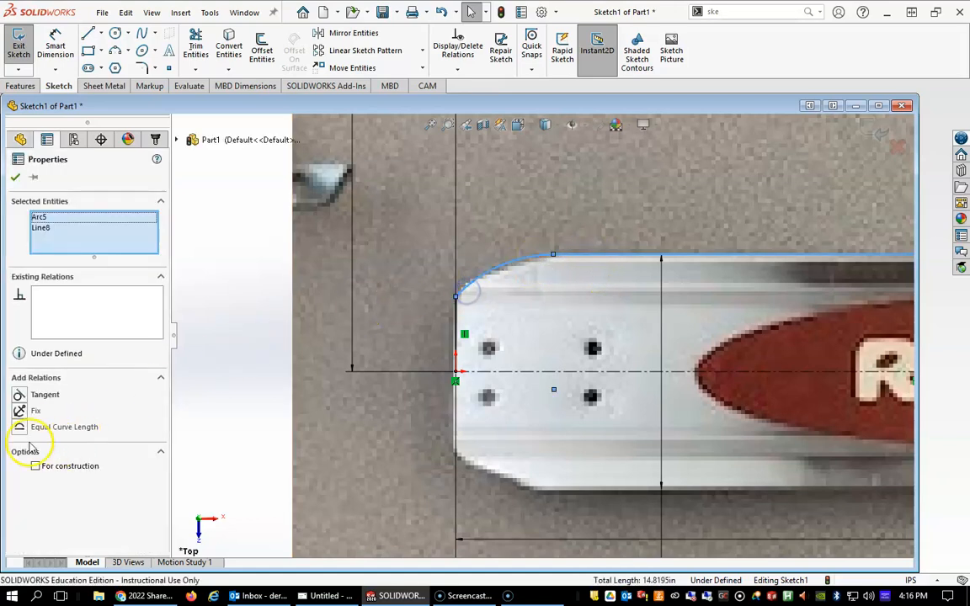
pyautogui.click(20, 398)
pyautogui.click(395, 238)
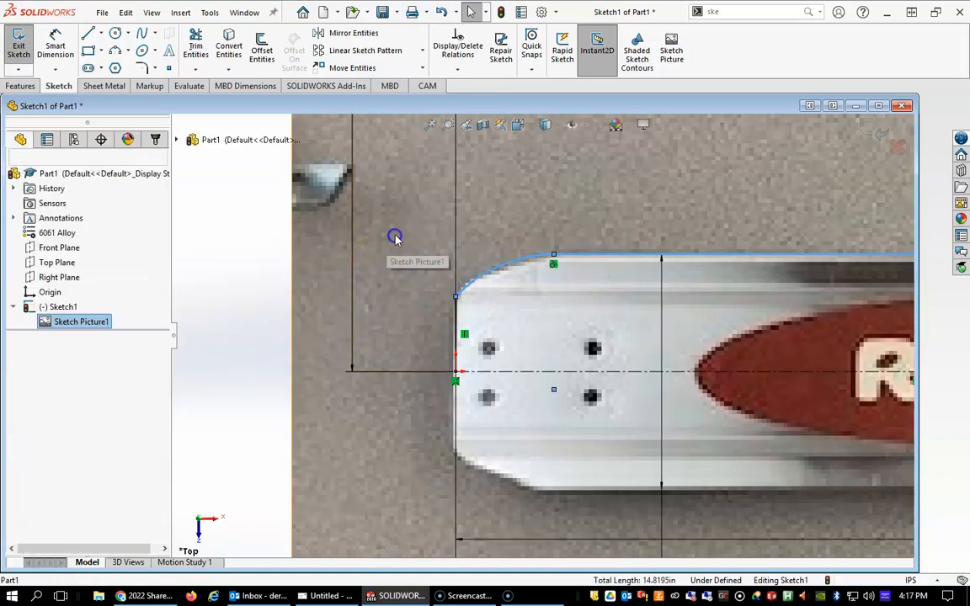
# - Dimension the horizontal distance from the origin to the flat-end corner arc's centre, accepting the proposed value
pyautogui.press('d')
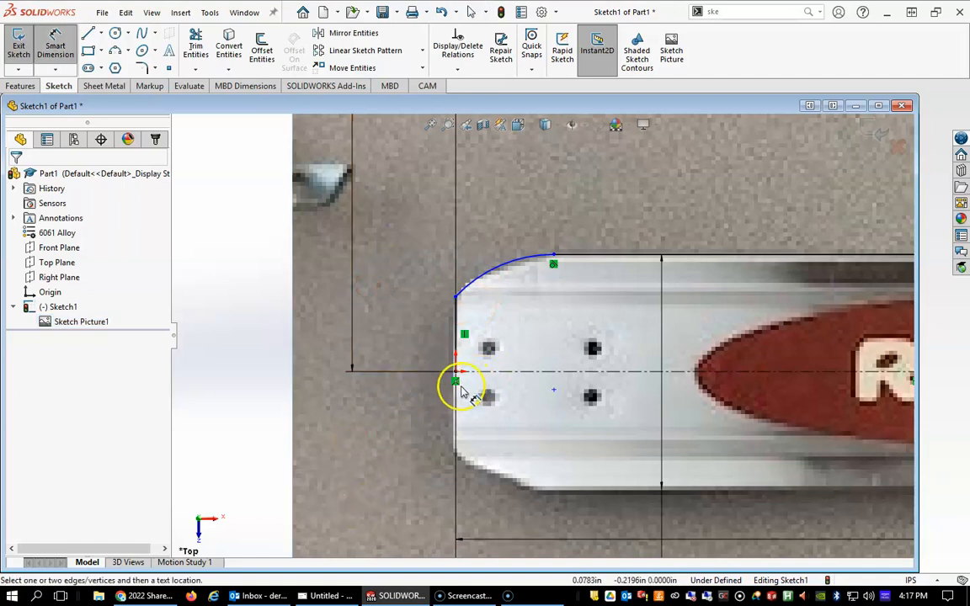
pyautogui.click(456, 373)
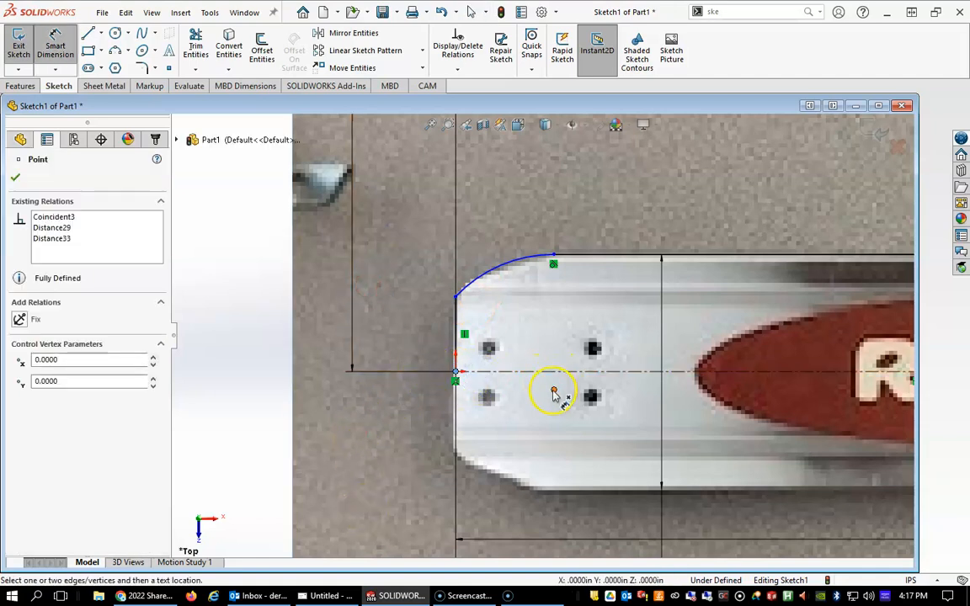
pyautogui.click(553, 389)
pyautogui.click(521, 342)
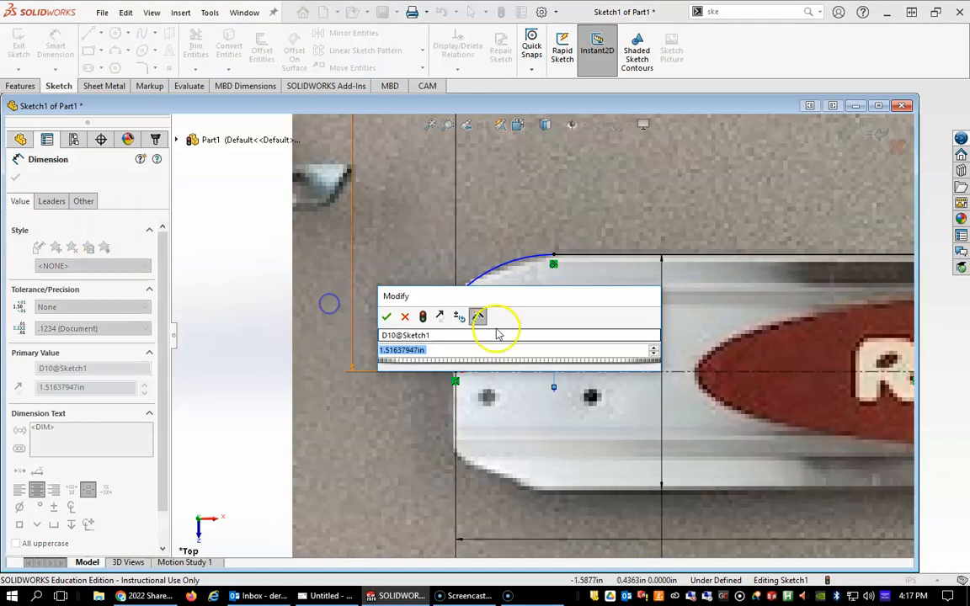
pyautogui.click(388, 318)
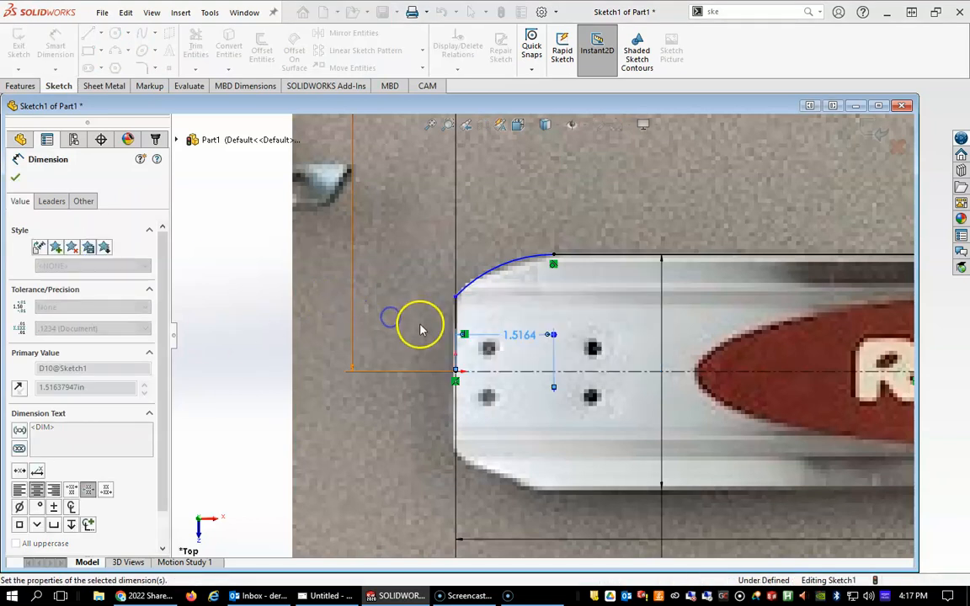
# - Dimension the vertical distance from the origin to the flat-end corner arc's centre, accepting the proposed value
pyautogui.click(456, 373)
pyautogui.click(553, 388)
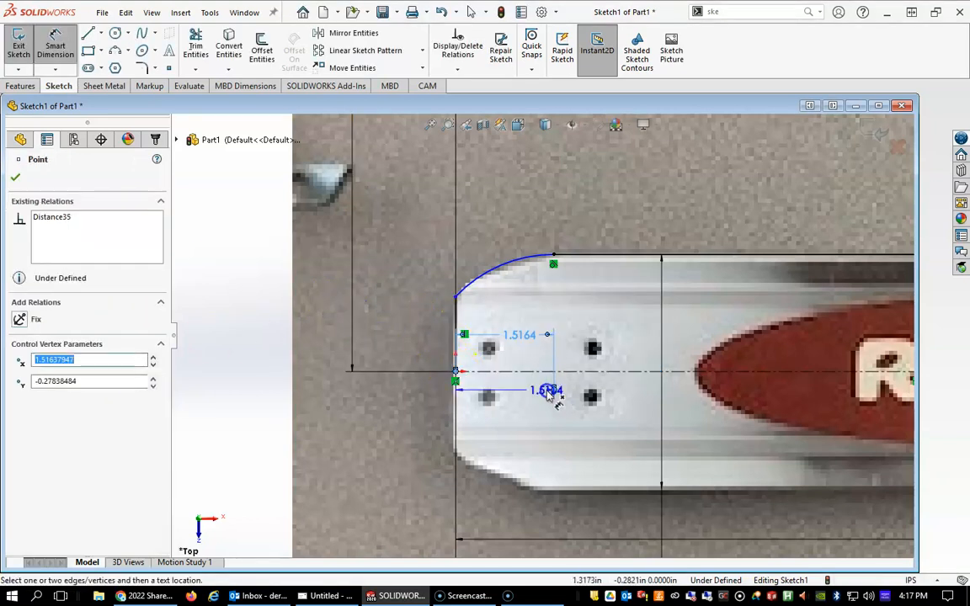
pyautogui.click(434, 383)
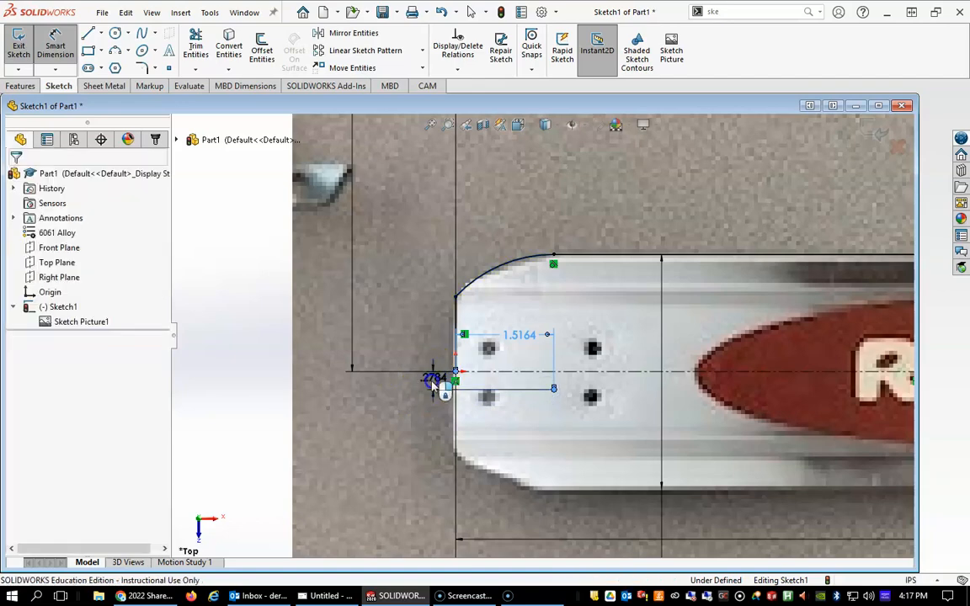
pyautogui.click(303, 360)
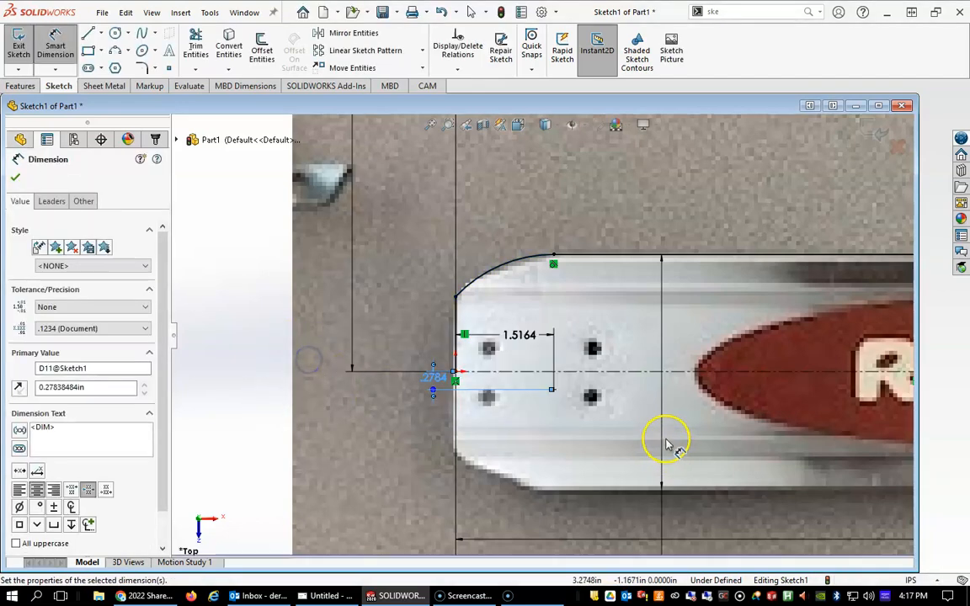
# - Dimension the vertical distance between the notch's horizontal line and the centre of the prong's tip arc, accepting the proposed value
pyautogui.scroll(5, 670, 434)
pyautogui.scroll(-6, 784, 350)
pyautogui.scroll(5, 787, 343)
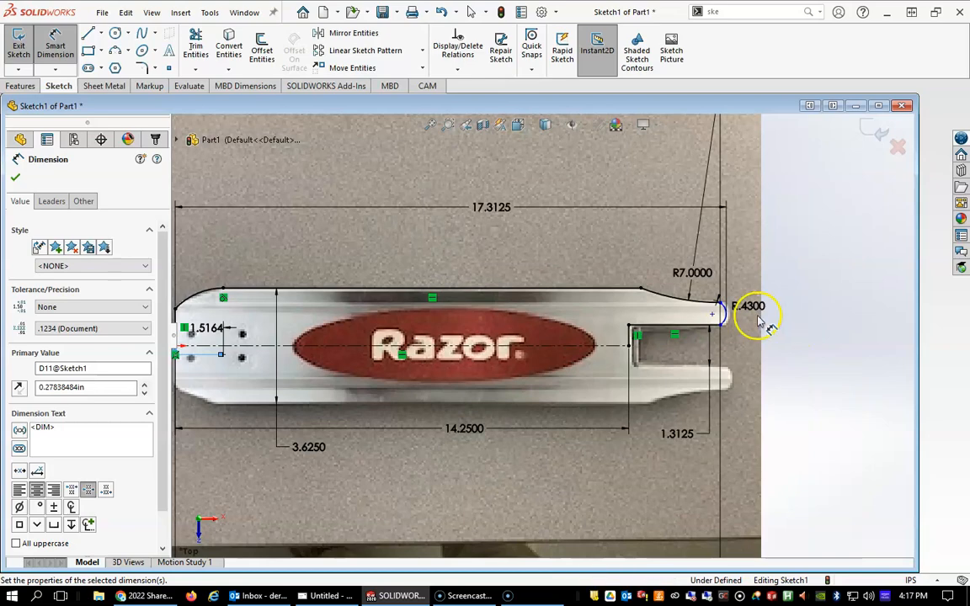
pyautogui.scroll(-5, 721, 319)
pyautogui.scroll(2, 679, 324)
pyautogui.scroll(-4, 660, 331)
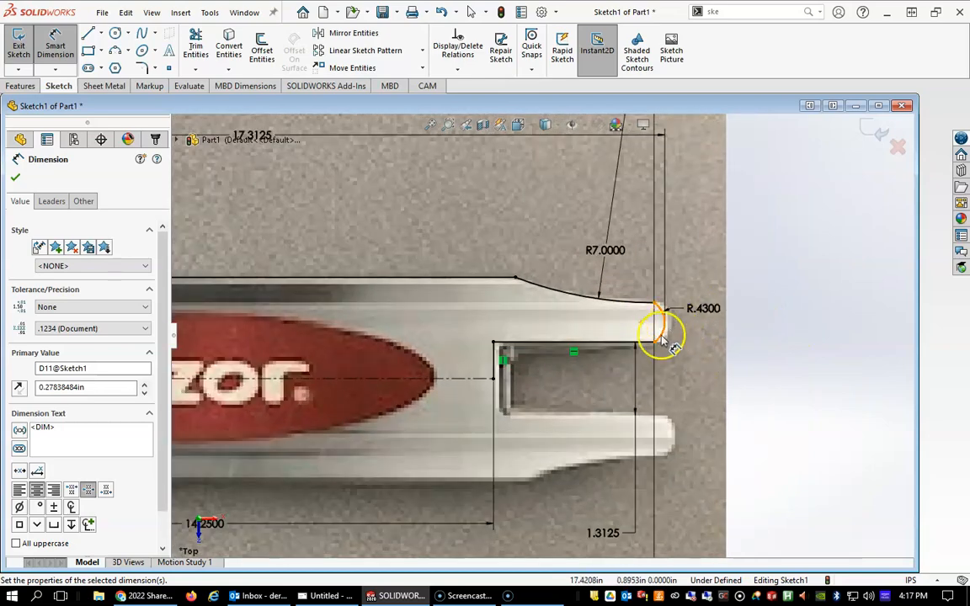
pyautogui.click(606, 345)
pyautogui.click(616, 320)
pyautogui.click(571, 335)
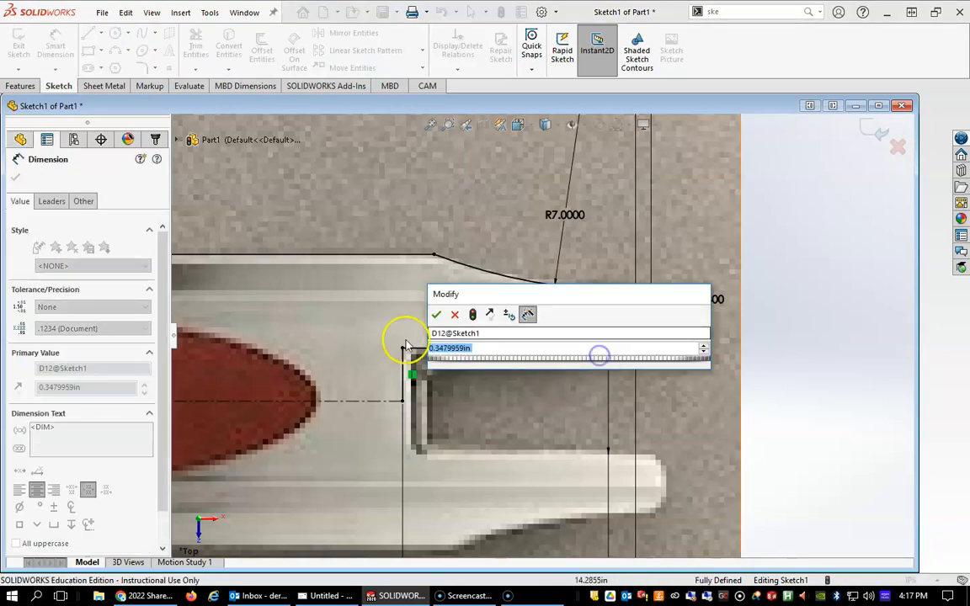
pyautogui.click(435, 314)
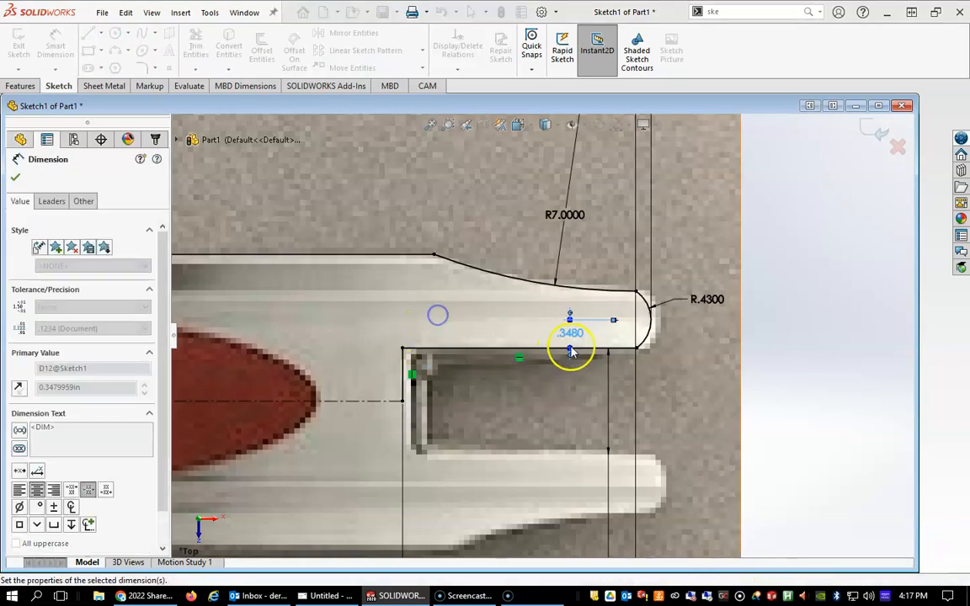
pyautogui.click(695, 380)
# - Mirror the half outline's four lines and three arcs about the horizontal centreline, keeping the originals, to complete the board's outline
pyautogui.scroll(-4, 654, 383)
pyautogui.scroll(11, 652, 383)
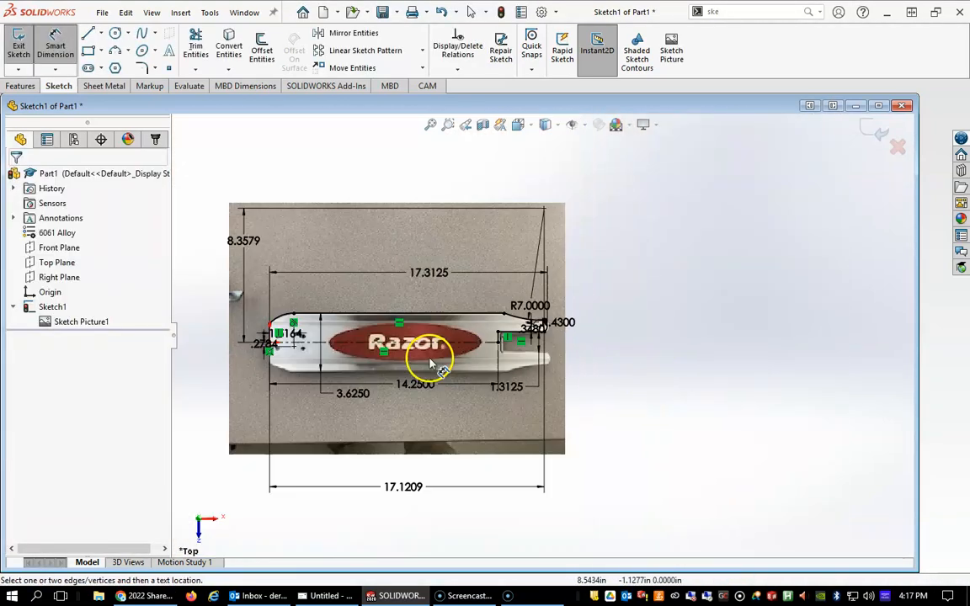
pyautogui.scroll(-2, 318, 331)
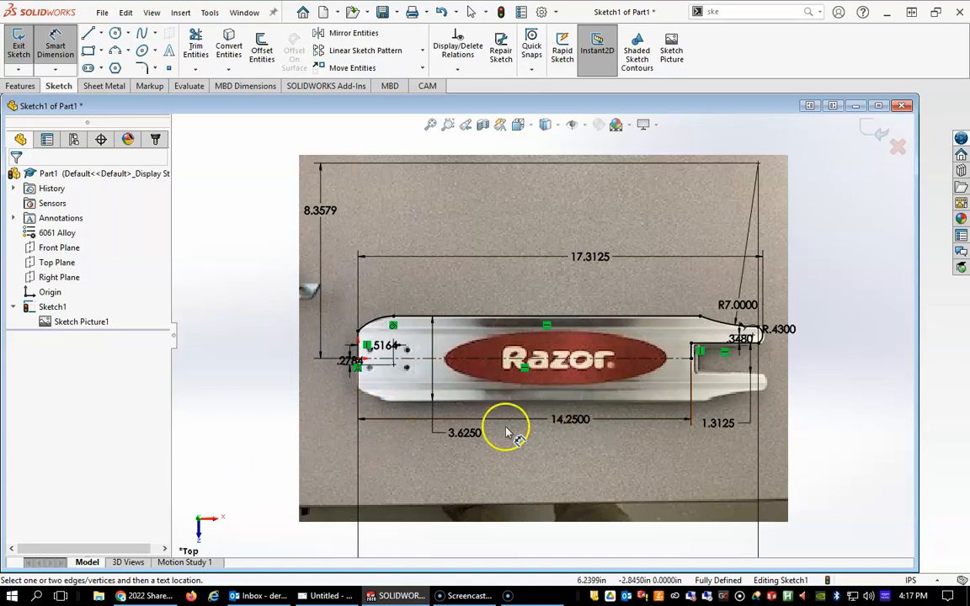
pyautogui.scroll(-1, 576, 376)
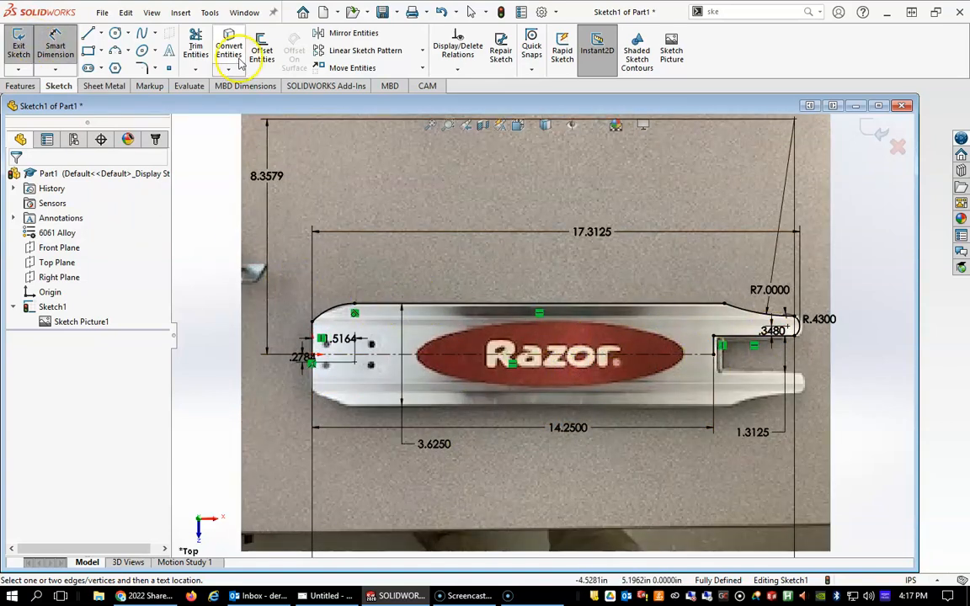
pyautogui.click(345, 33)
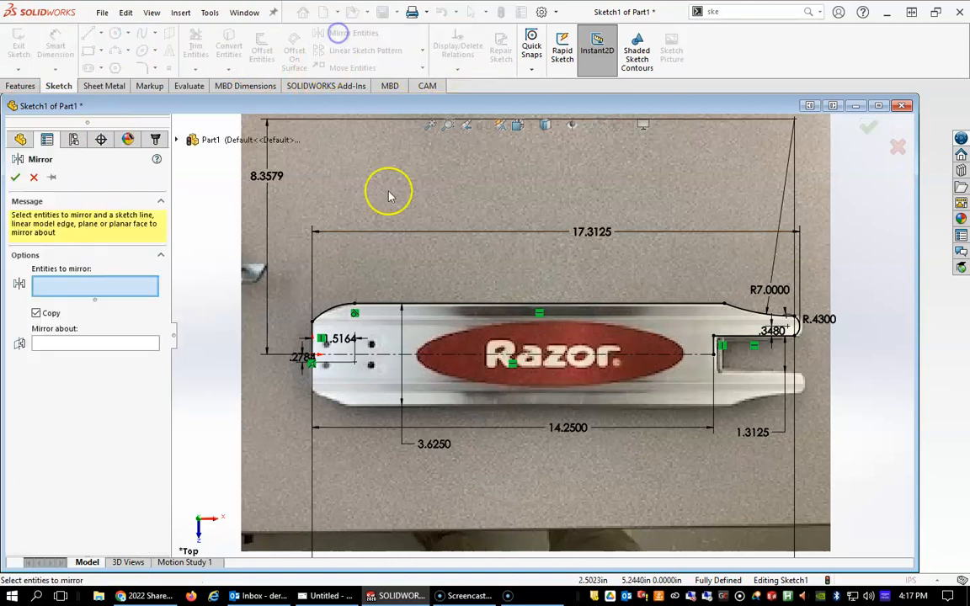
pyautogui.click(313, 330)
pyautogui.click(335, 310)
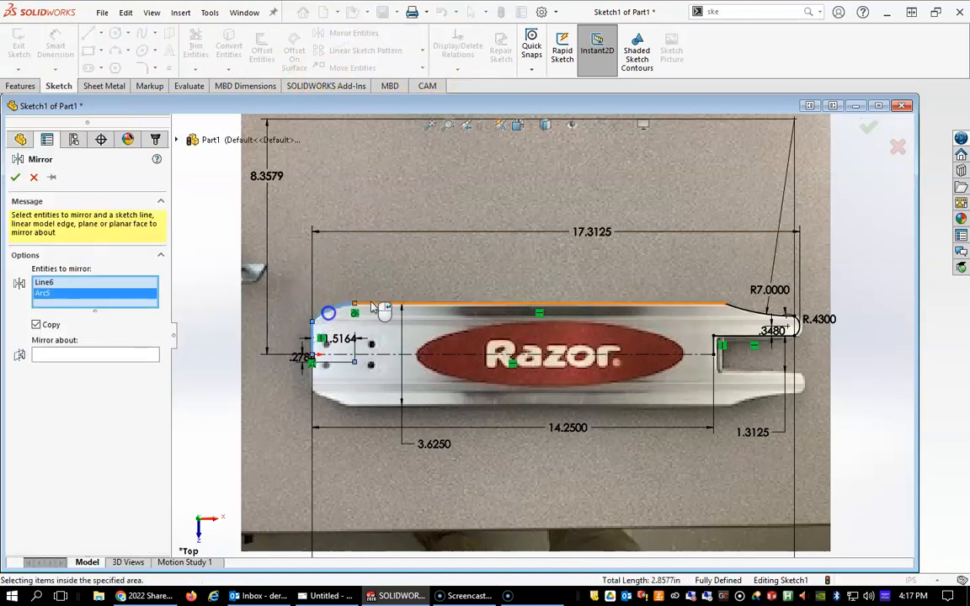
pyautogui.click(386, 305)
pyautogui.click(765, 320)
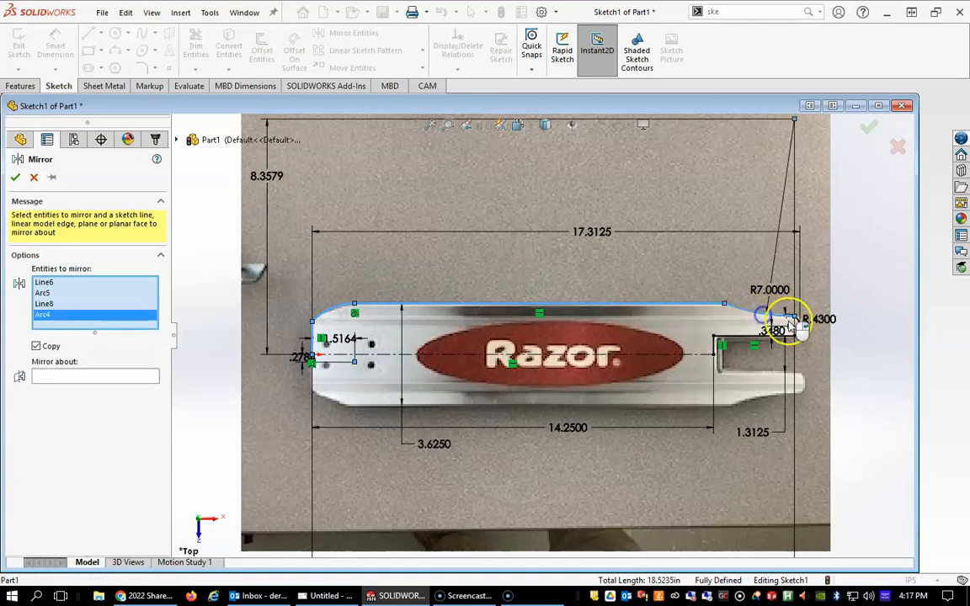
pyautogui.click(794, 326)
pyautogui.click(774, 337)
pyautogui.click(719, 350)
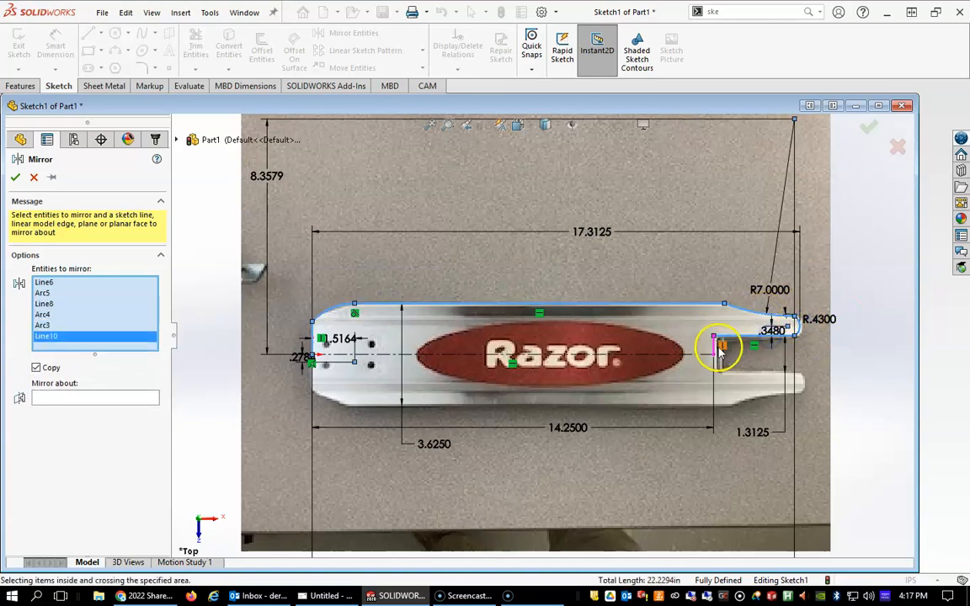
pyautogui.click(718, 350)
pyautogui.click(110, 409)
pyautogui.click(443, 354)
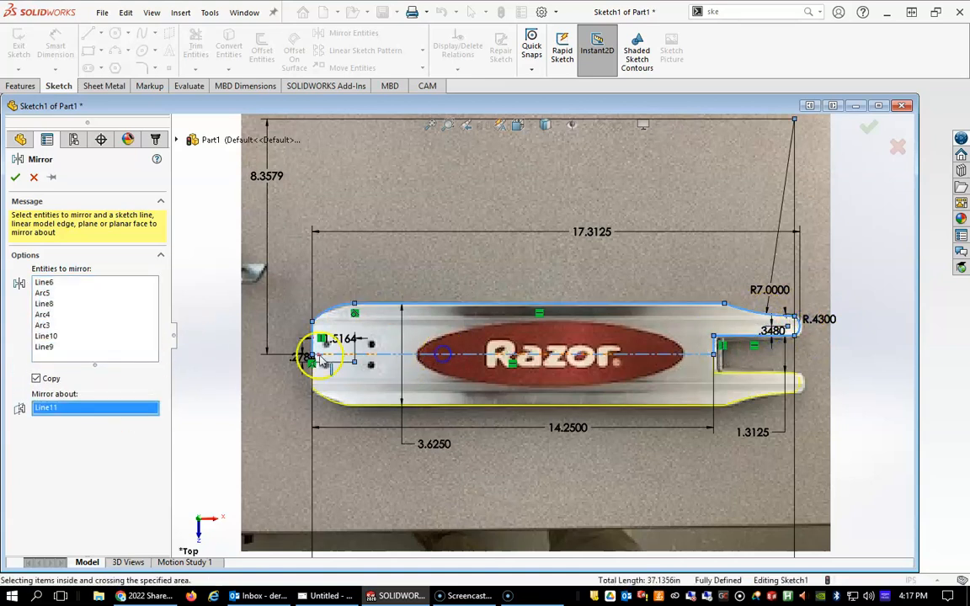
pyautogui.click(17, 177)
# - Finish the sketch and extrude the complete board outline as a blind boss 7/8 in deep
pyautogui.scroll(3, 555, 394)
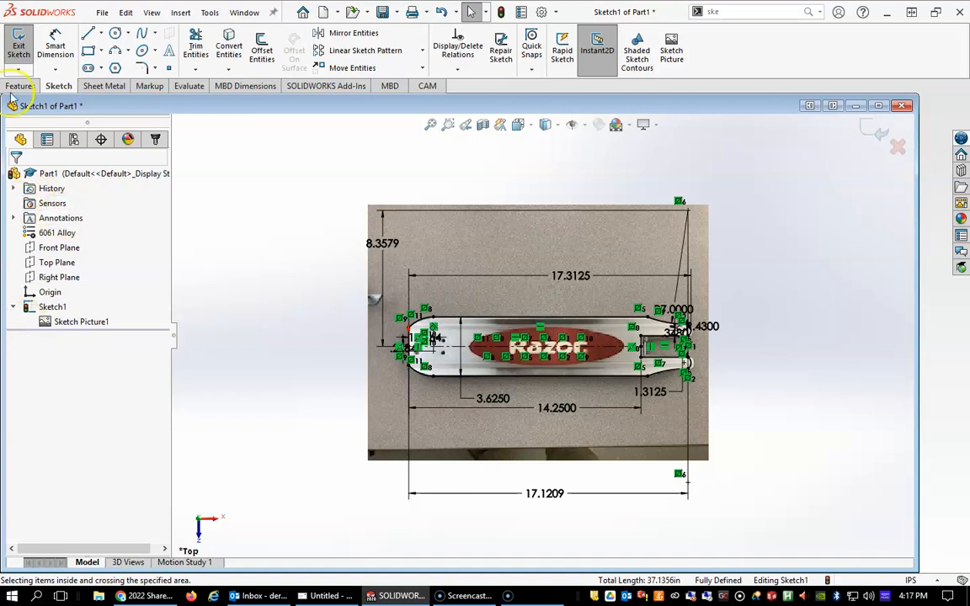
pyautogui.click(18, 46)
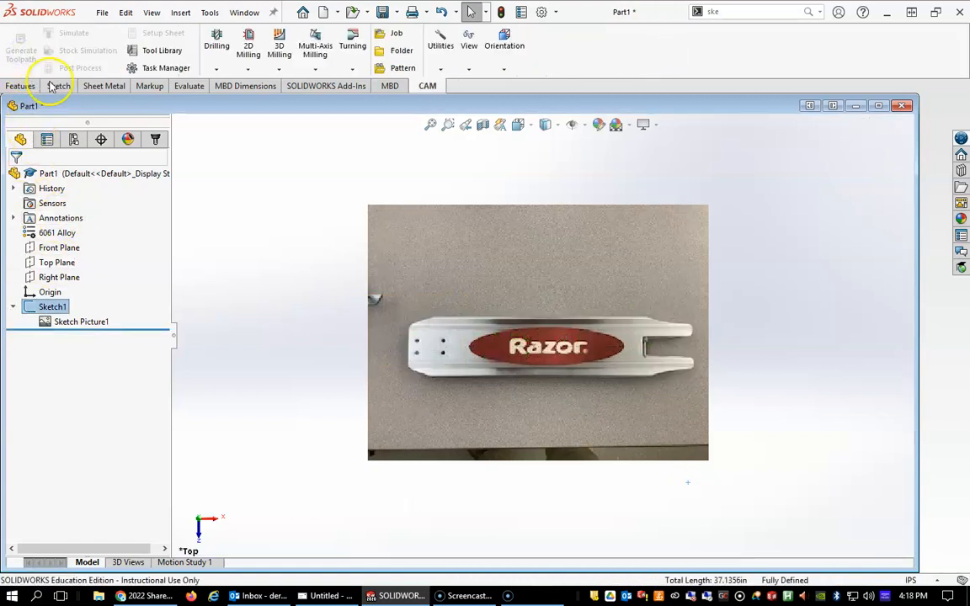
pyautogui.click(20, 86)
pyautogui.click(23, 48)
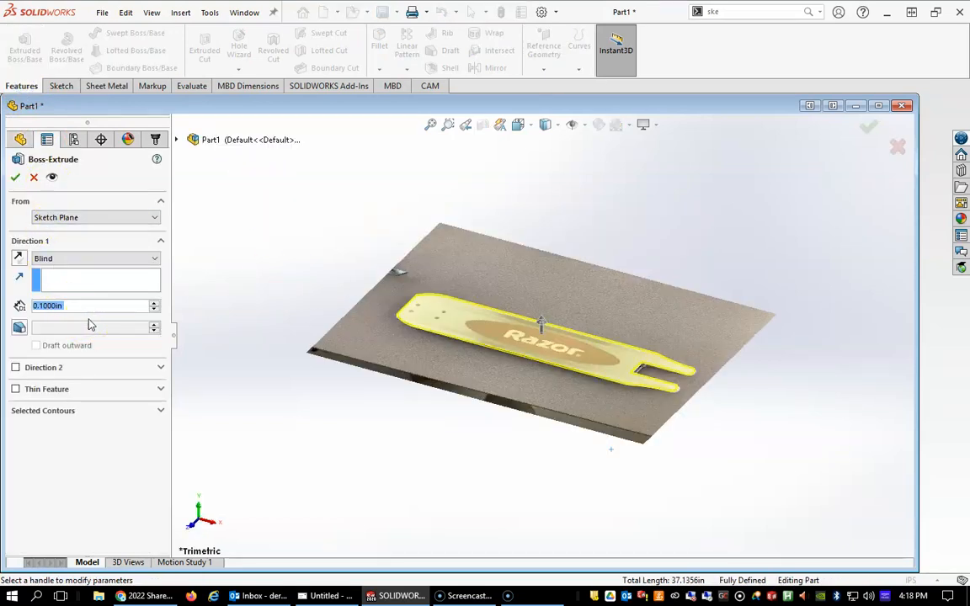
pyautogui.write('7/8')
pyautogui.press('Return')
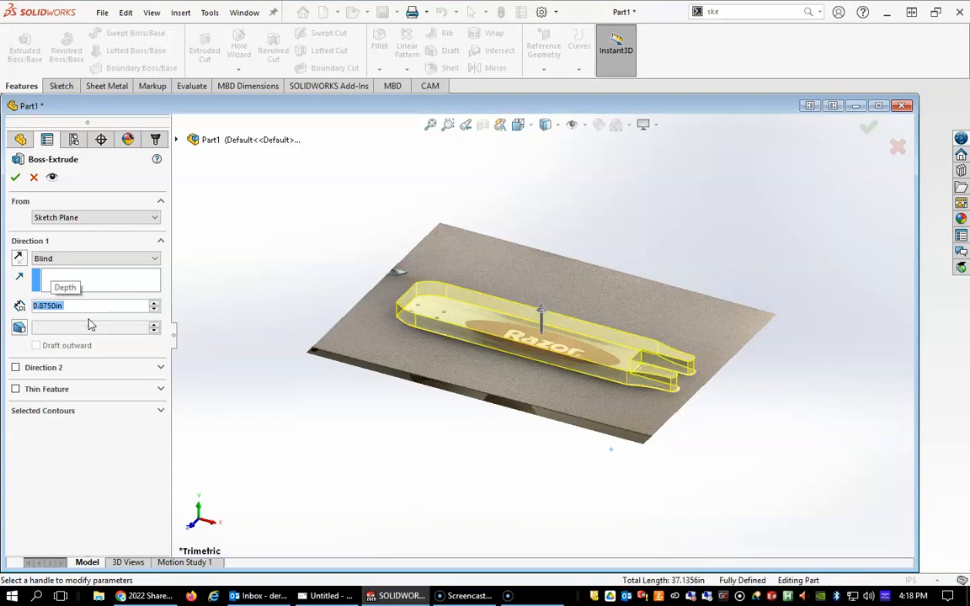
pyautogui.click(15, 177)
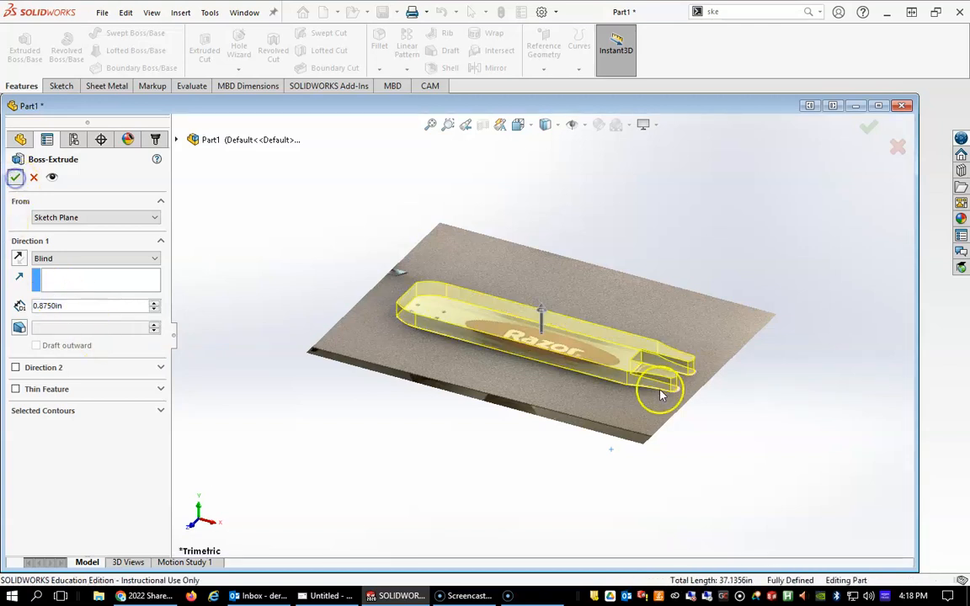
pyautogui.scroll(-4, 623, 411)
pyautogui.moveTo(594, 384)
pyautogui.mouseDown(button='middle')
pyautogui.moveTo(553, 364)
pyautogui.moveTo(576, 372)
pyautogui.moveTo(582, 398)
pyautogui.moveTo(561, 396)
pyautogui.moveTo(576, 406)
pyautogui.moveTo(590, 394)
pyautogui.mouseUp(button='middle')
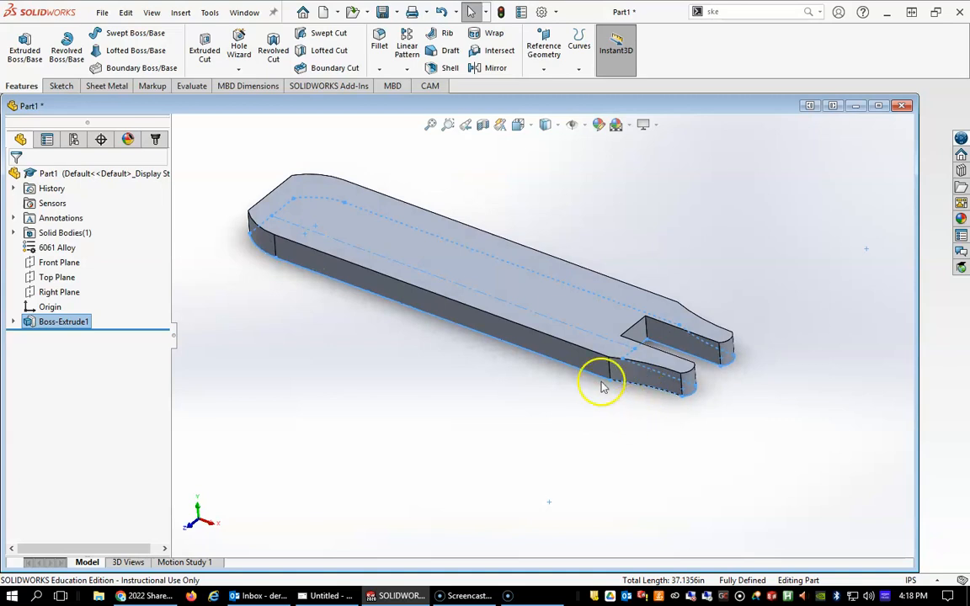
pyautogui.scroll(-2, 568, 375)
pyautogui.scroll(4, 498, 281)
pyautogui.scroll(-2, 458, 284)
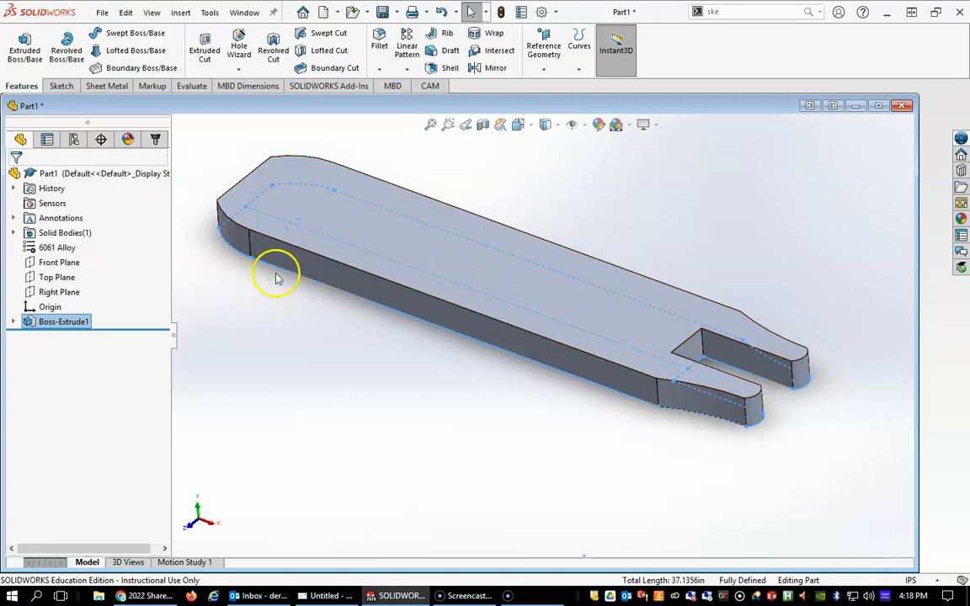
pyautogui.moveTo(693, 432); pyautogui.dragTo(621, 394, button='middle')
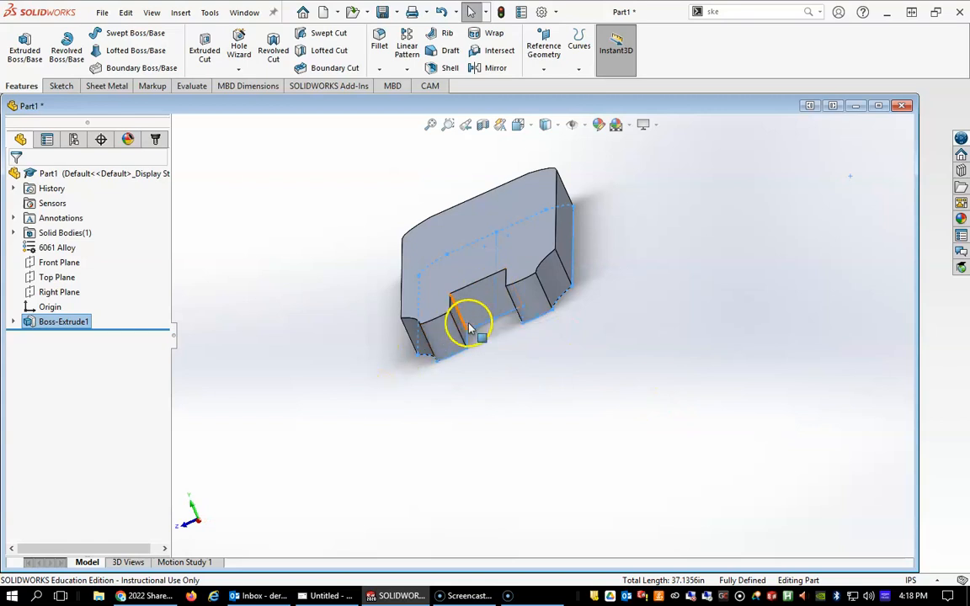